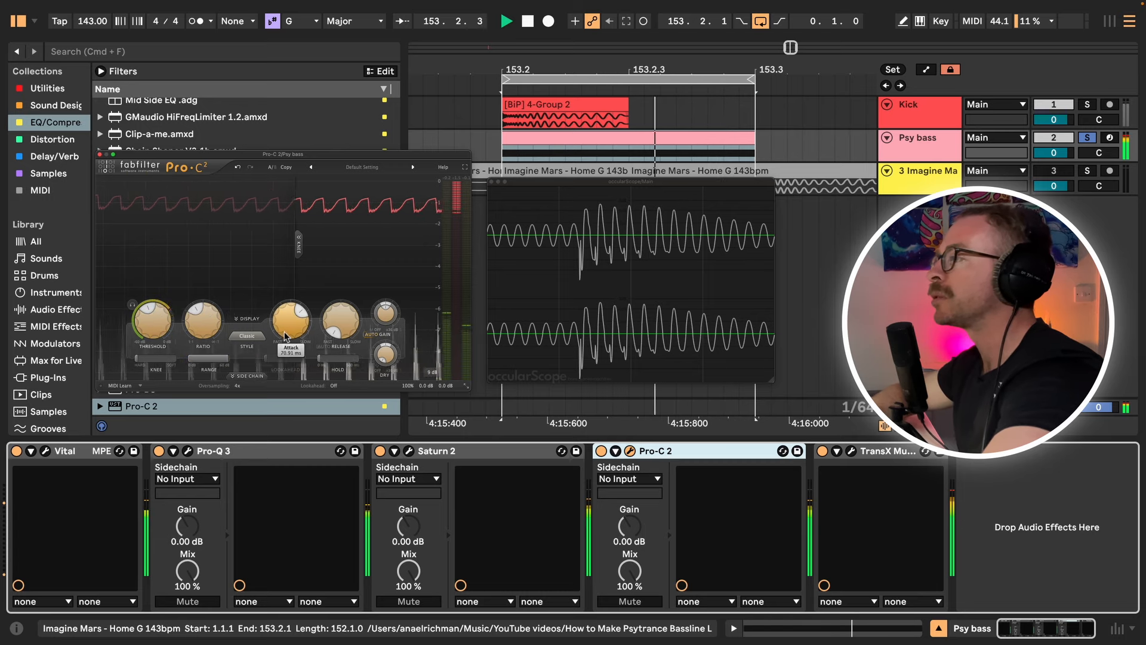
# Expand the Pro-C 2 side-chain section on the Psy bass and lower the compressor threshold
pyautogui.click(246, 376)
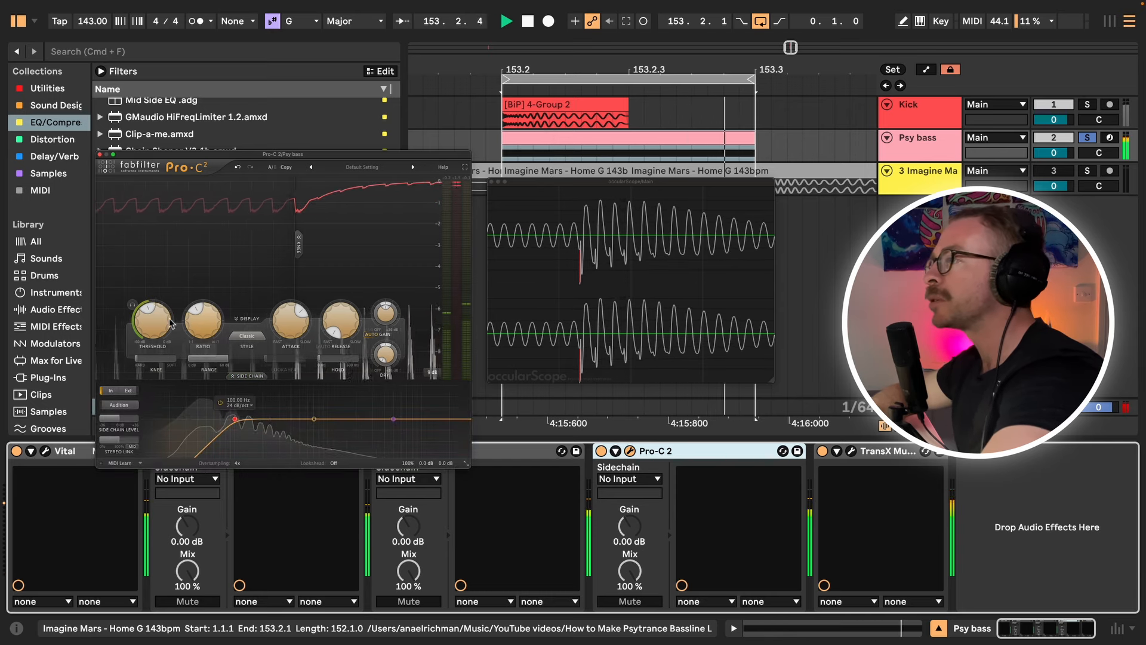
pyautogui.moveTo(152, 335); pyautogui.dragTo(152, 349)
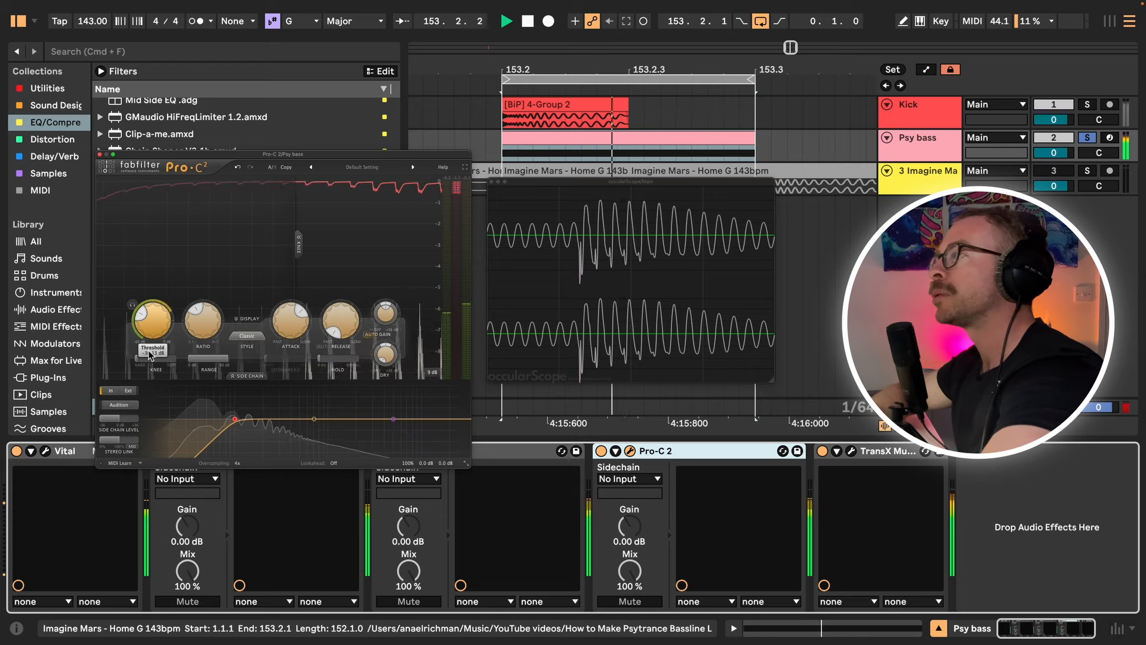
pyautogui.moveTo(407, 467)
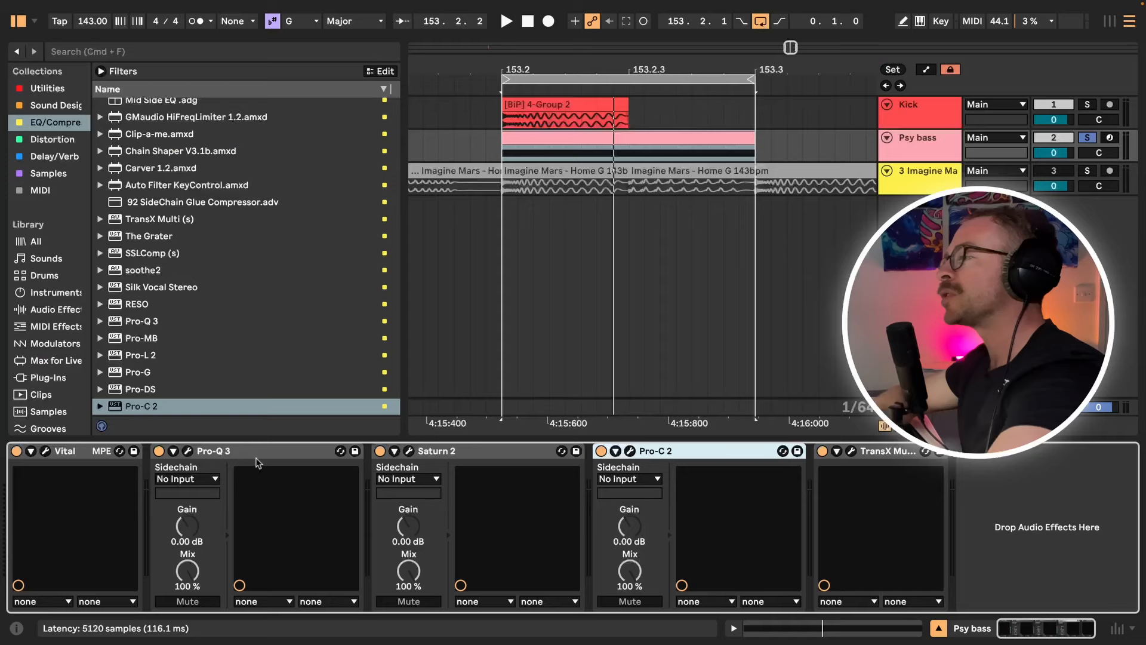
# Go through the Psy bass effect chain, covering Saturn 2, Pro-C 2, TransX Multi and Pro-Q 3
pyautogui.click(437, 452)
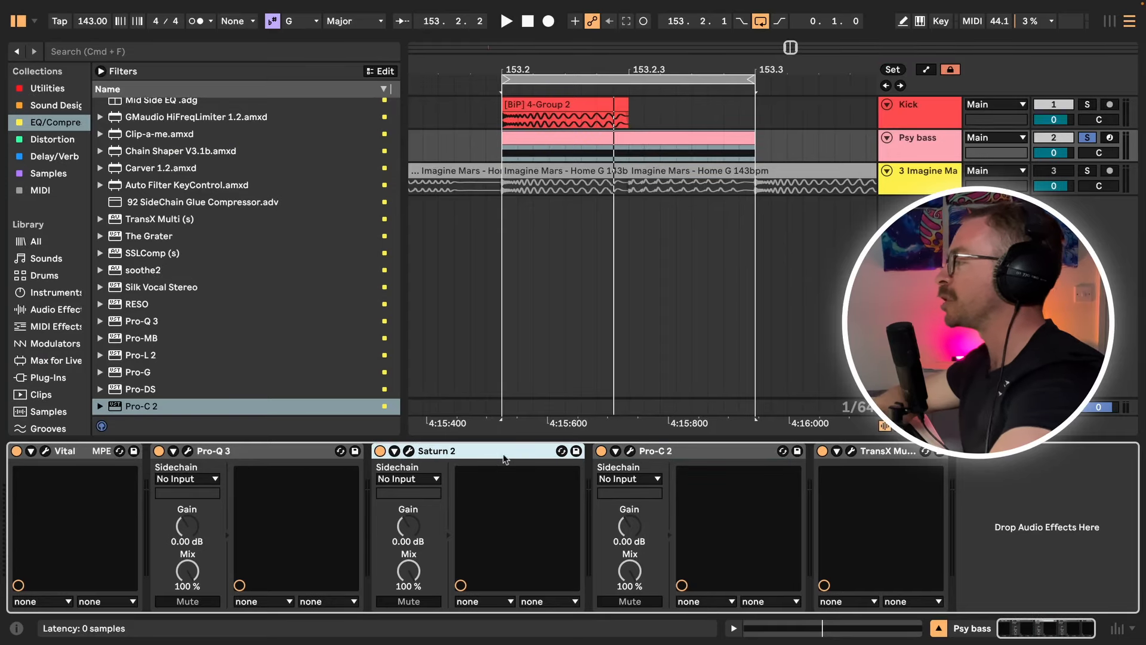
pyautogui.click(645, 454)
pyautogui.click(869, 454)
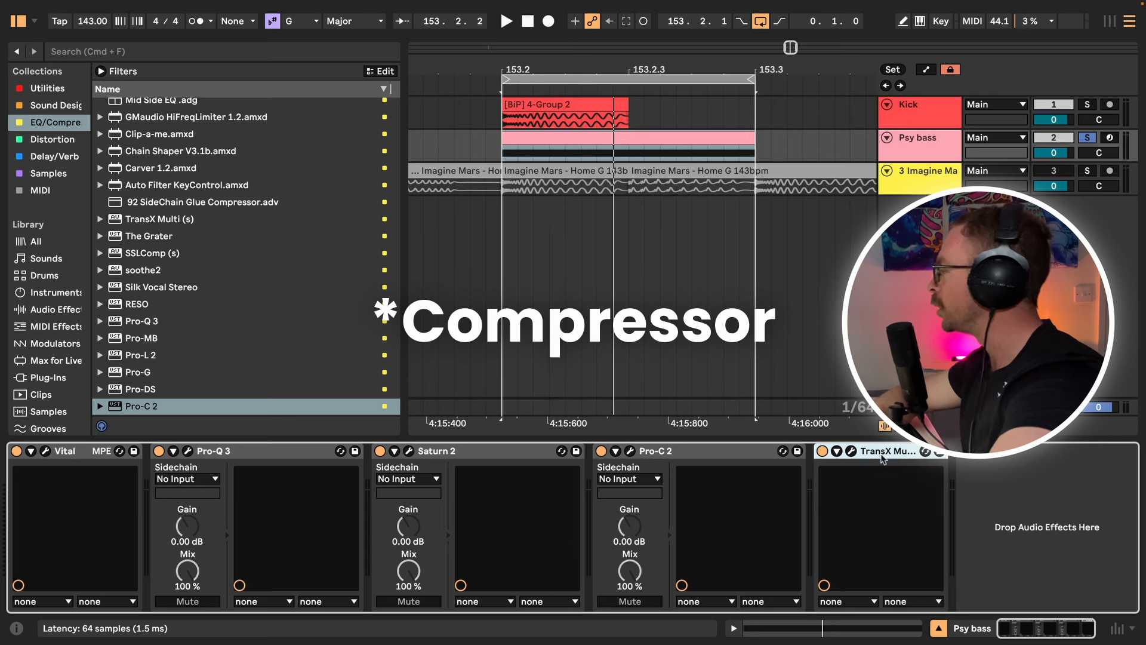
pyautogui.click(244, 453)
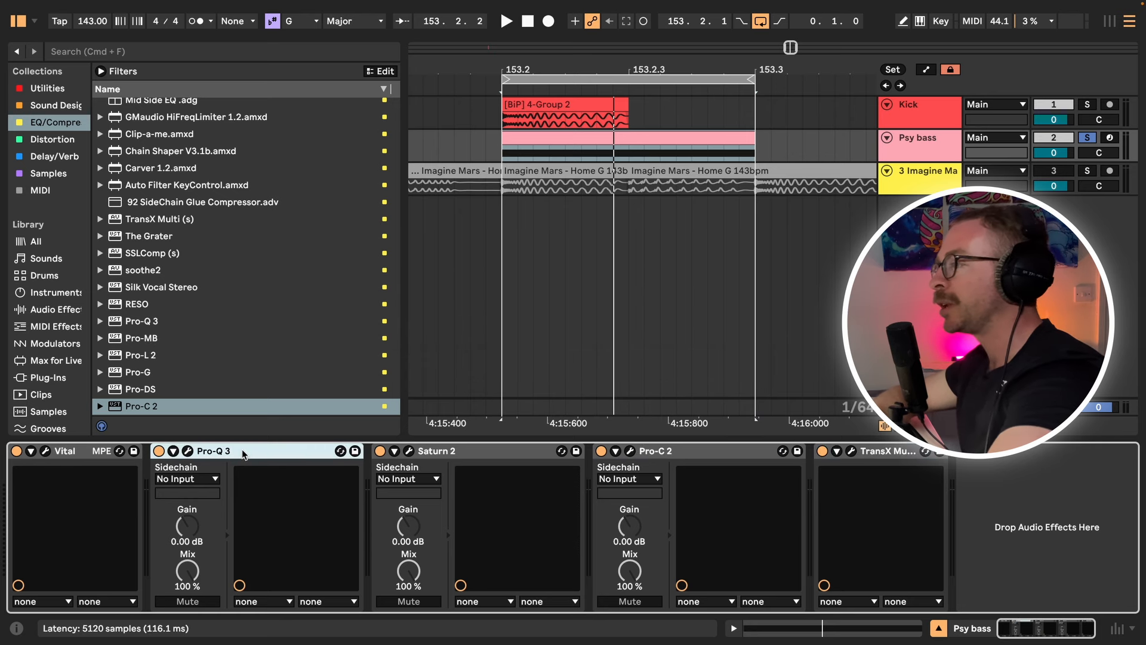
pyautogui.moveTo(245, 454); pyautogui.dragTo(979, 508)
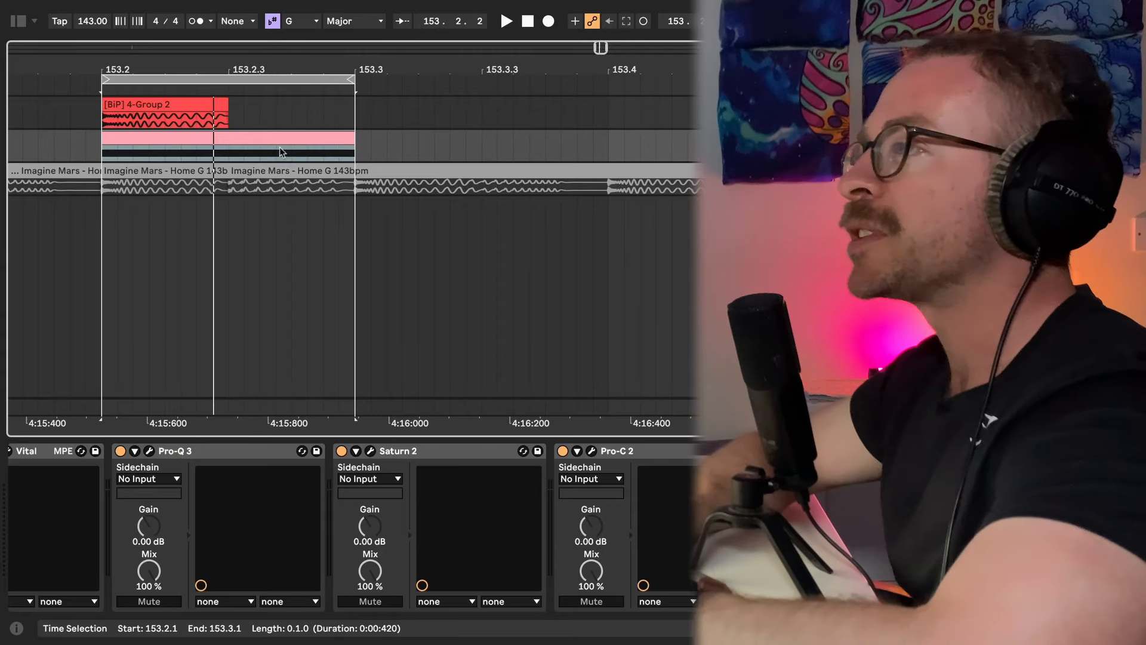
# Extend the loop end to 153.3.2 and bounce the Psy bass in place onto a new audio track, tail included
pyautogui.click(278, 142)
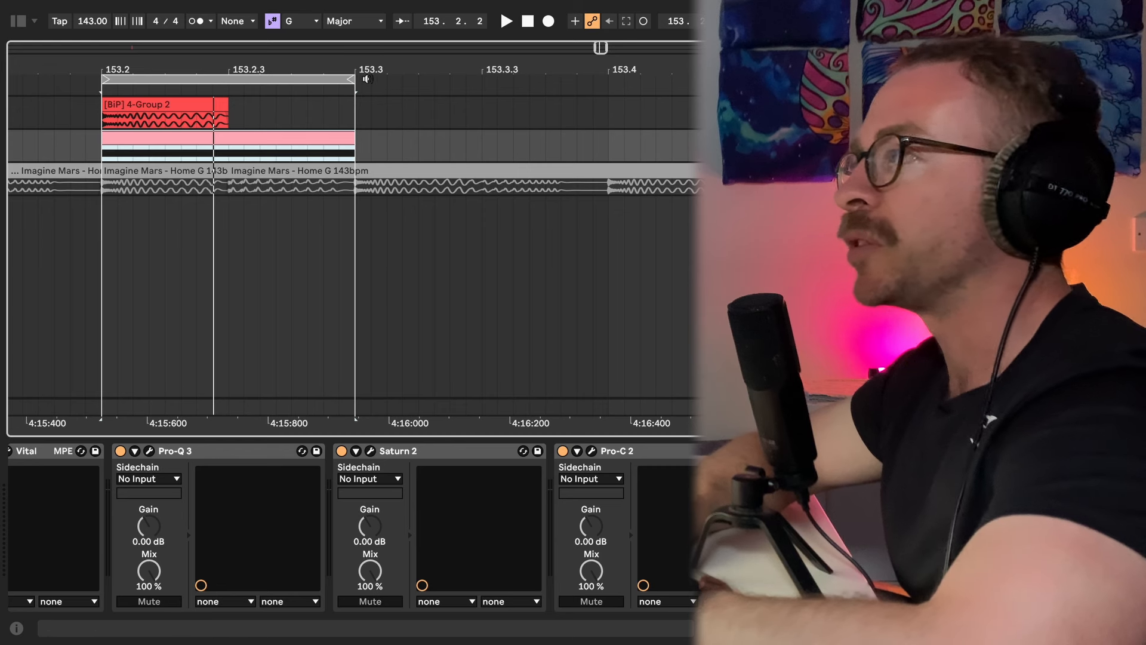
pyautogui.moveTo(353, 79); pyautogui.dragTo(417, 92)
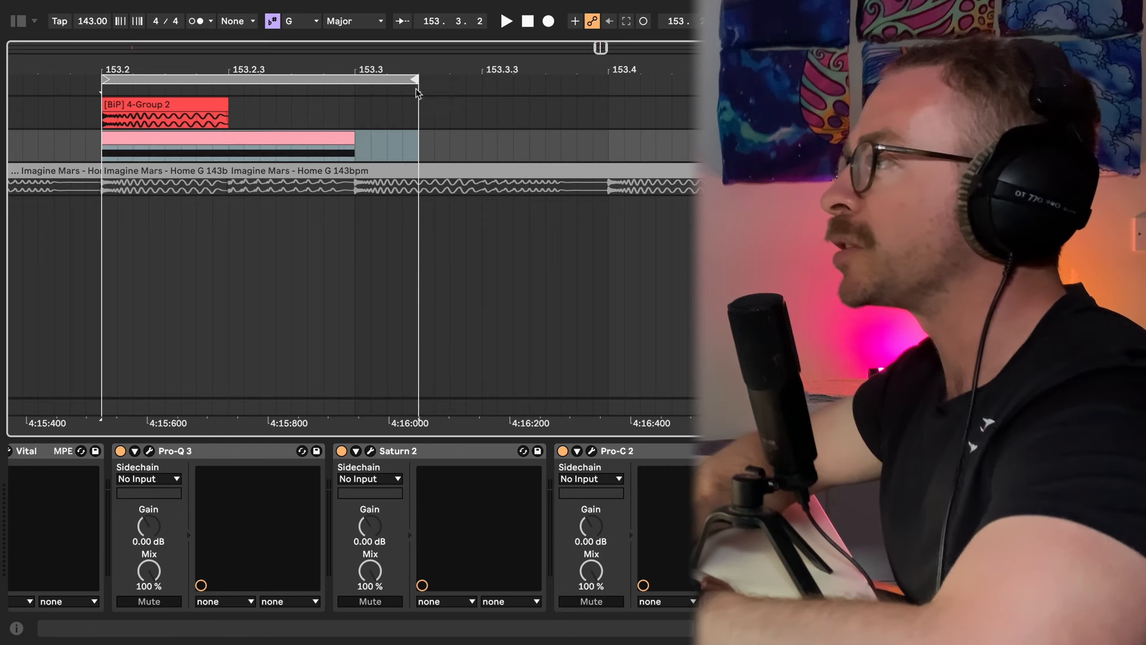
pyautogui.click(320, 138)
pyautogui.press('b')
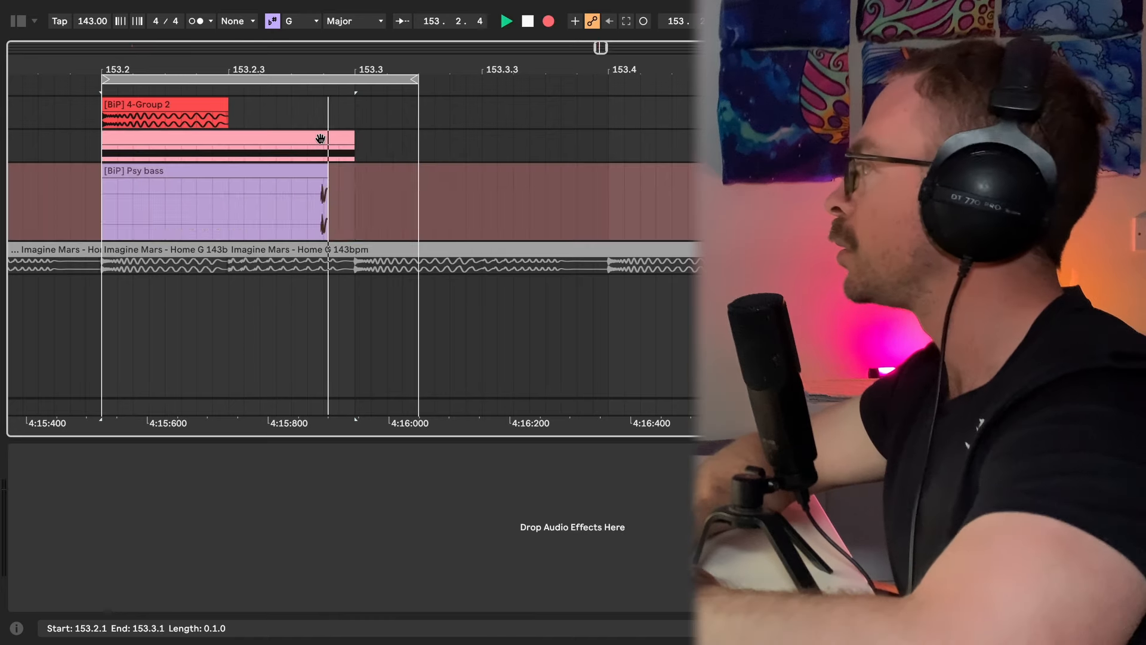
pyautogui.press('space')
pyautogui.click(354, 174)
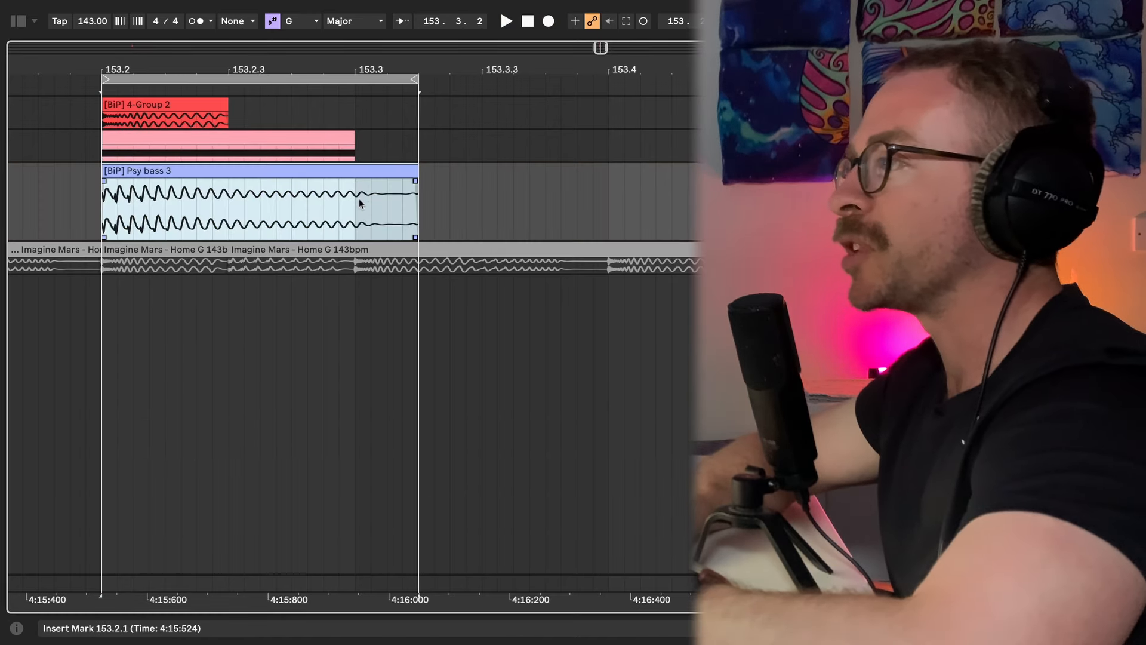
# Trim the bounced bass clip to a single sixteenth note running from 153.2.2 to 153.2.3
pyautogui.click(311, 156)
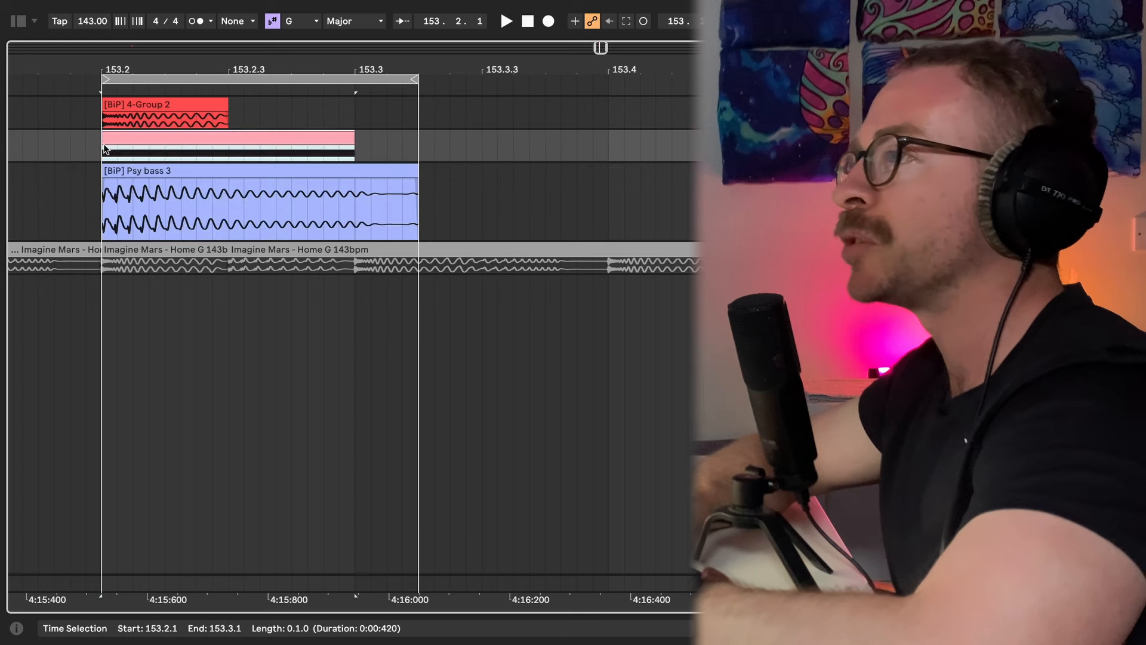
pyautogui.click(358, 154)
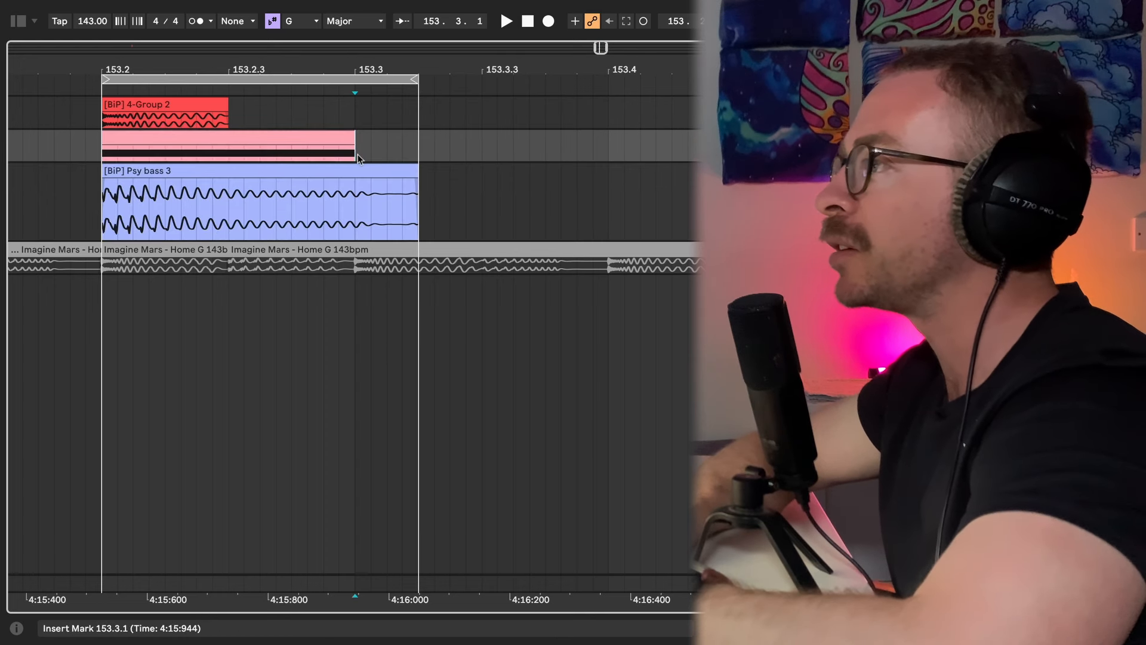
pyautogui.moveTo(358, 210); pyautogui.dragTo(420, 209)
pyautogui.click(104, 182)
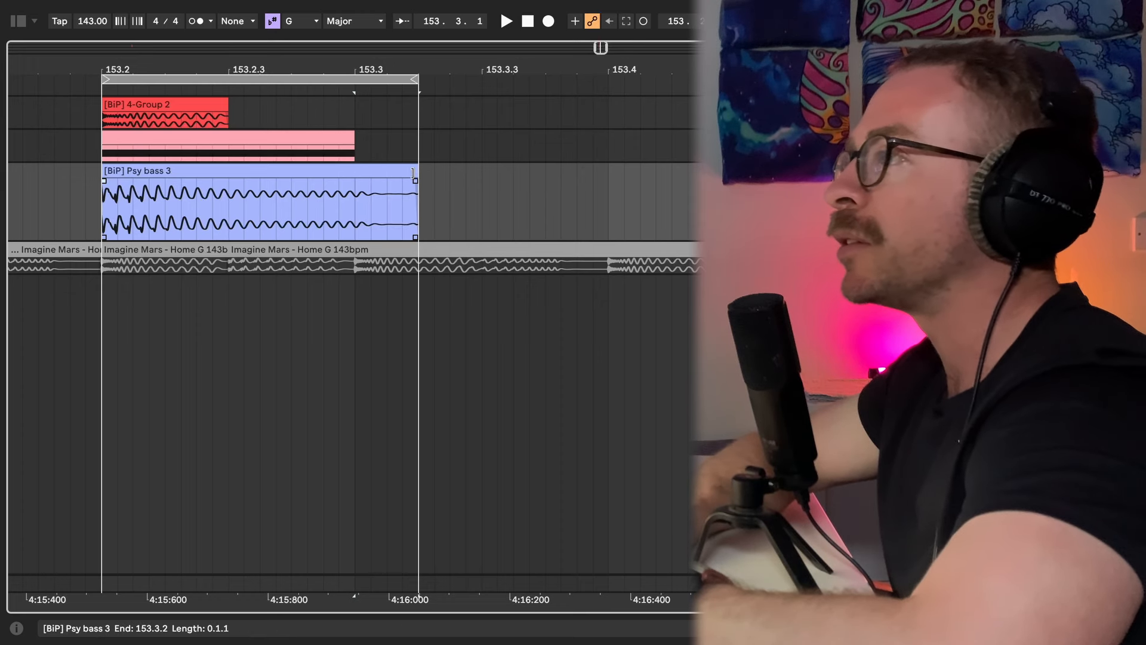
pyautogui.moveTo(413, 173); pyautogui.dragTo(200, 174)
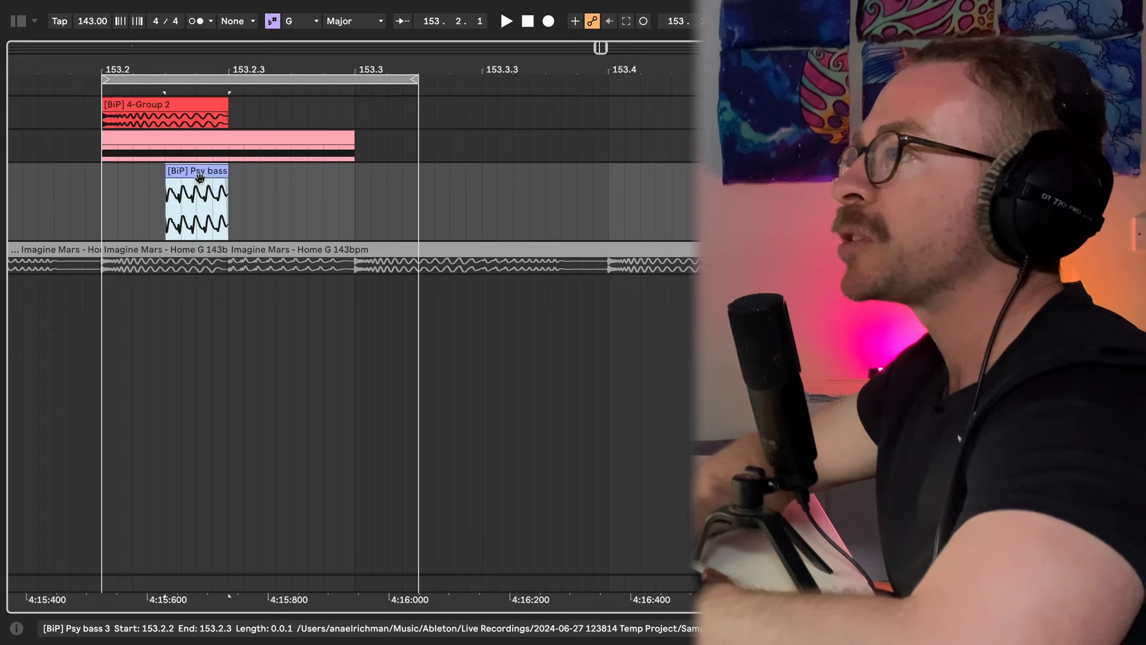
# Duplicate the trimmed bass clip twice to fill up to 153.3 and recolour the bounced track pink
pyautogui.click(200, 112)
pyautogui.click(200, 176)
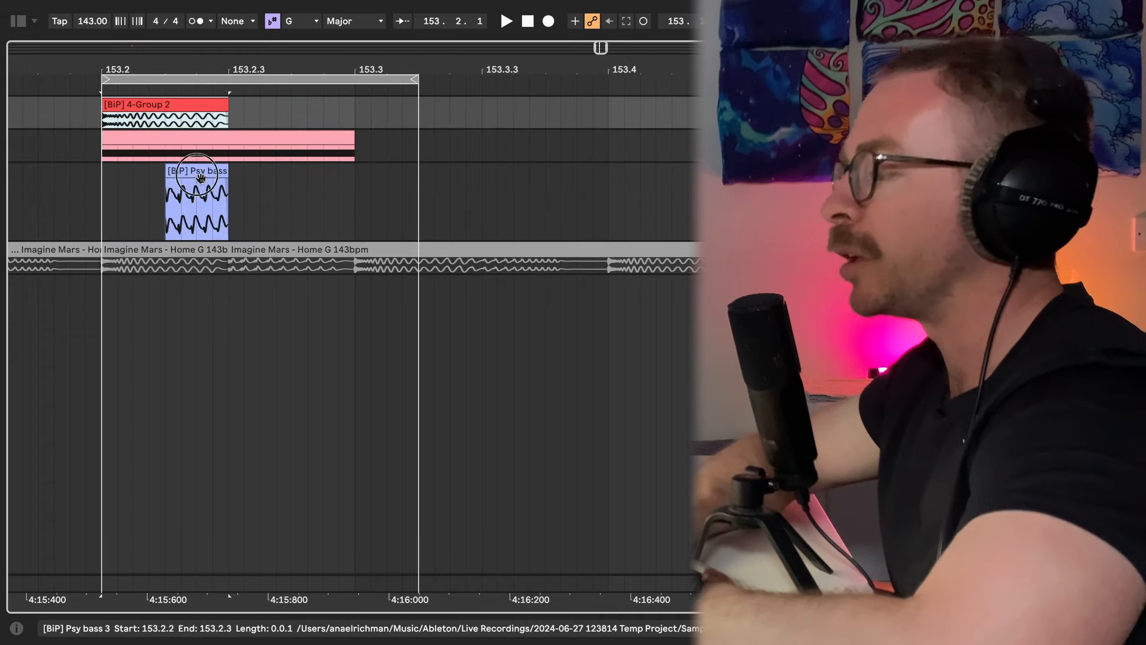
pyautogui.press('super+d')
pyautogui.press('super+d')
pyautogui.rightClick(939, 146)
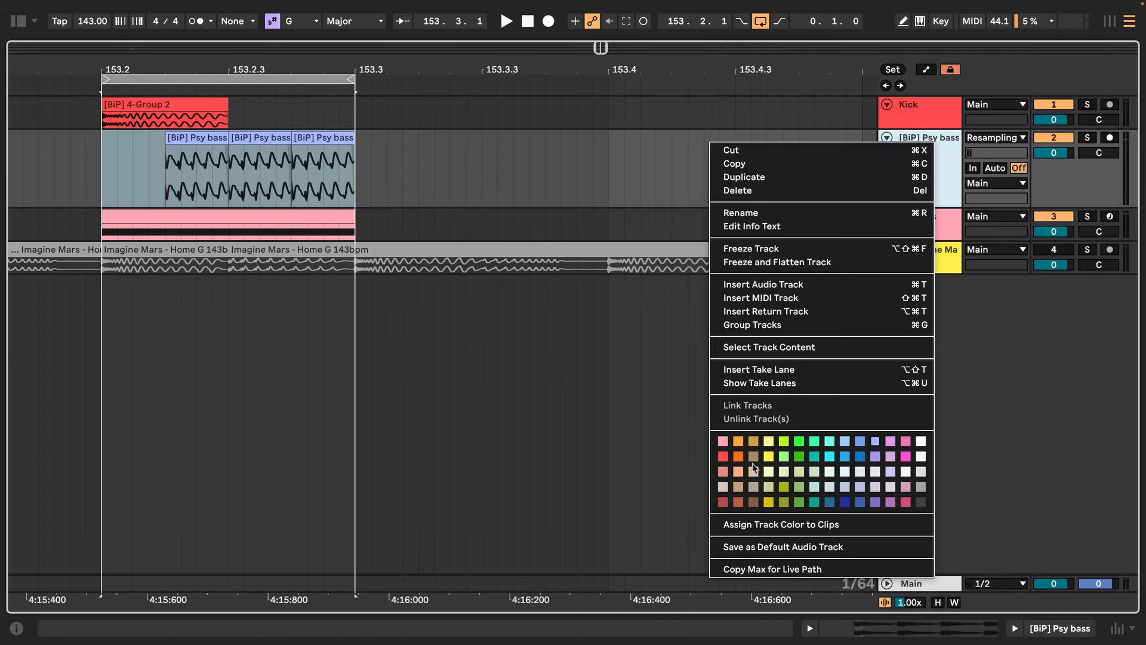
pyautogui.click(725, 443)
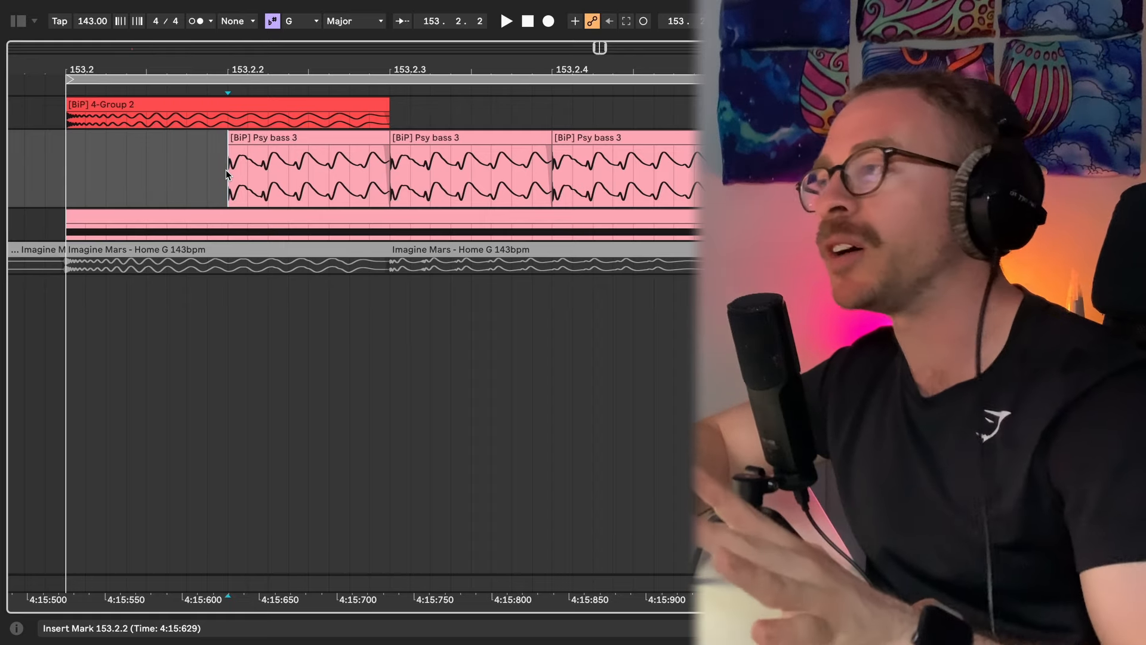
# Lower the gain of the first bounced bass clip, which overlaps the kick tail at 153.2.2
pyautogui.moveTo(226, 170); pyautogui.dragTo(392, 113)
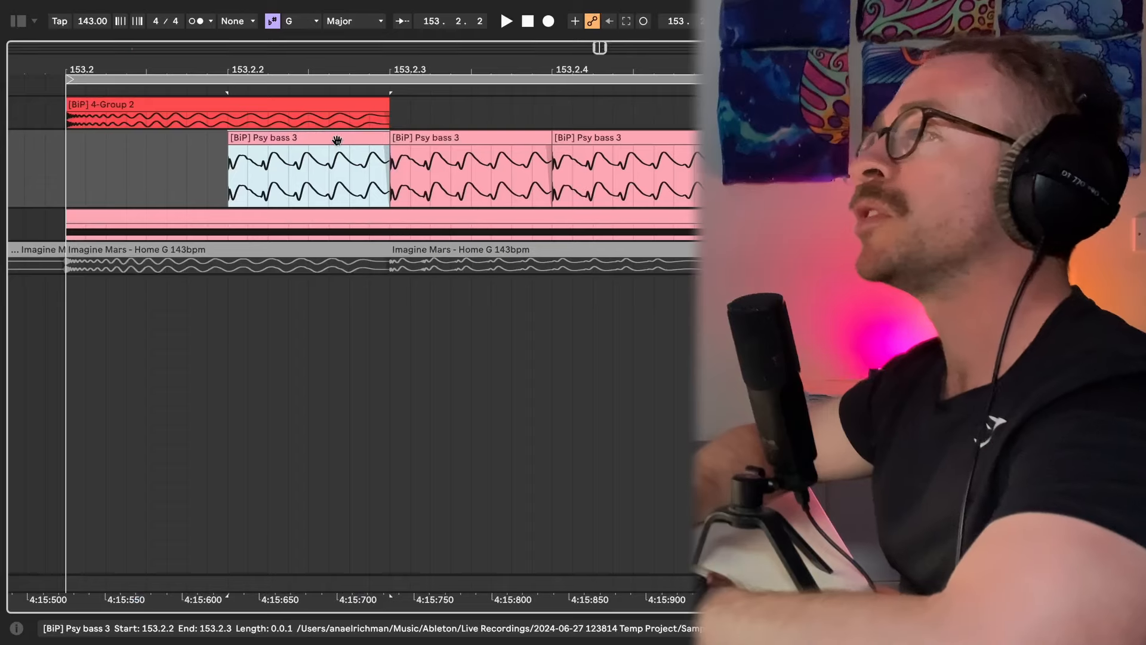
pyautogui.doubleClick(337, 140)
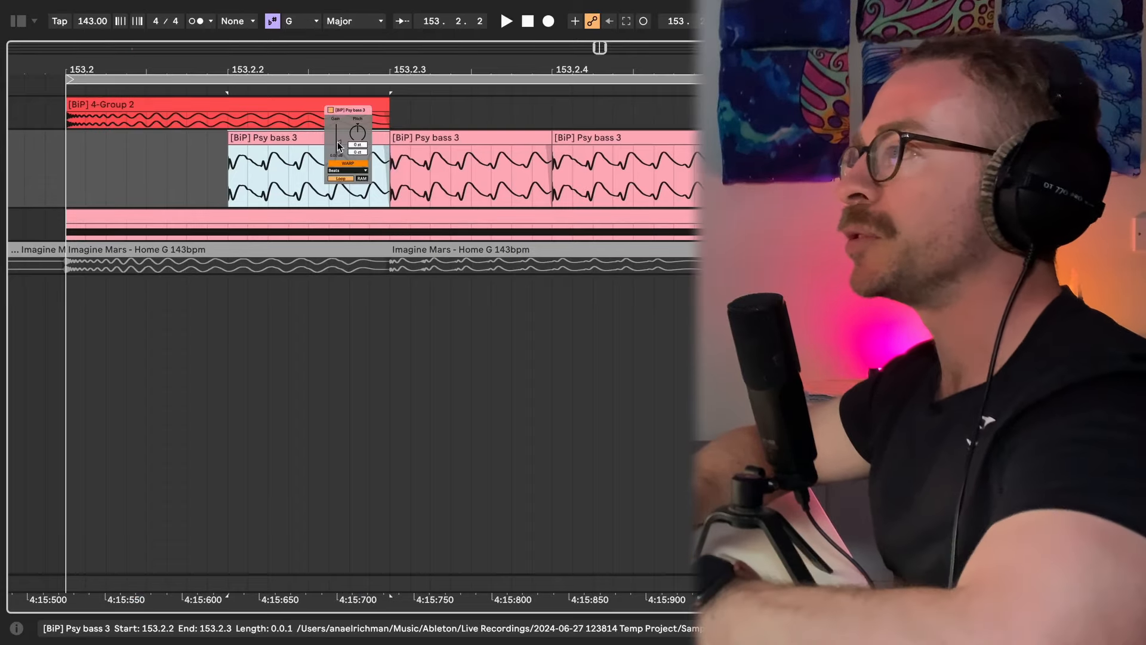
pyautogui.moveTo(338, 140); pyautogui.dragTo(338, 146)
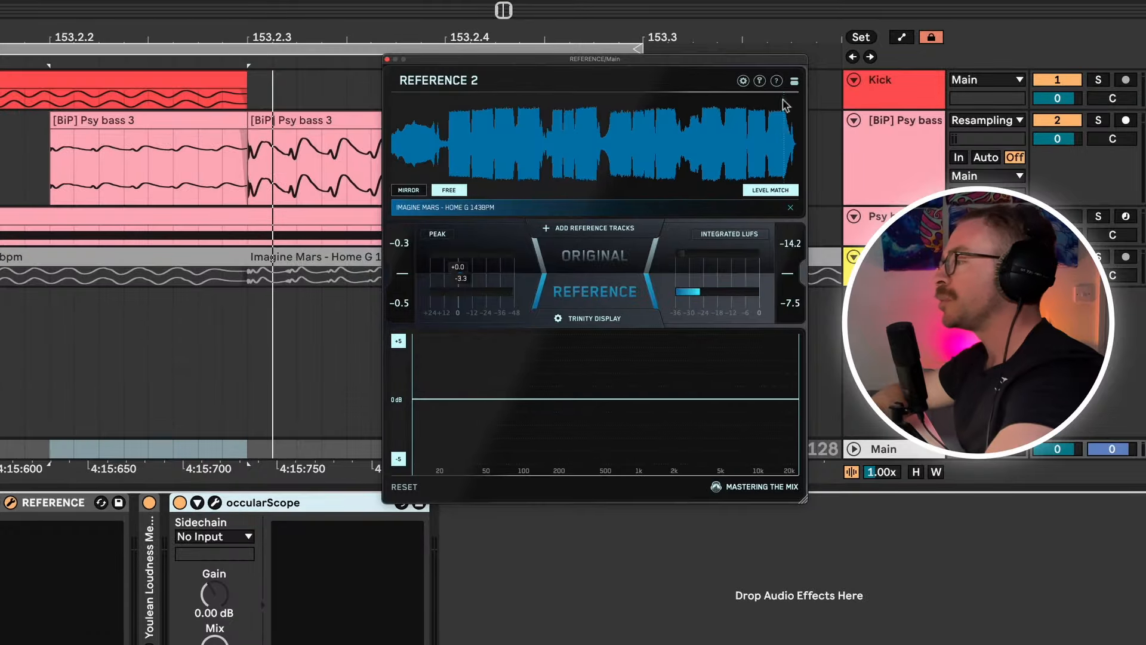
# Cue the reference track near its end in REFERENCE 2, play it and compare it with the original
pyautogui.click(783, 144)
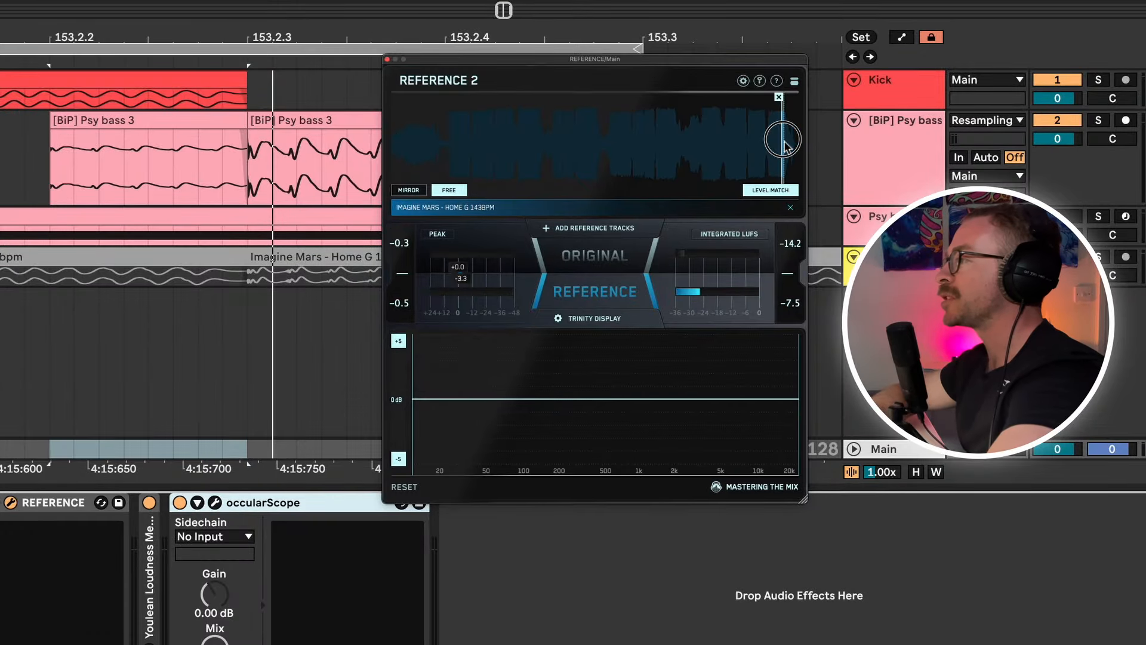
pyautogui.press('space')
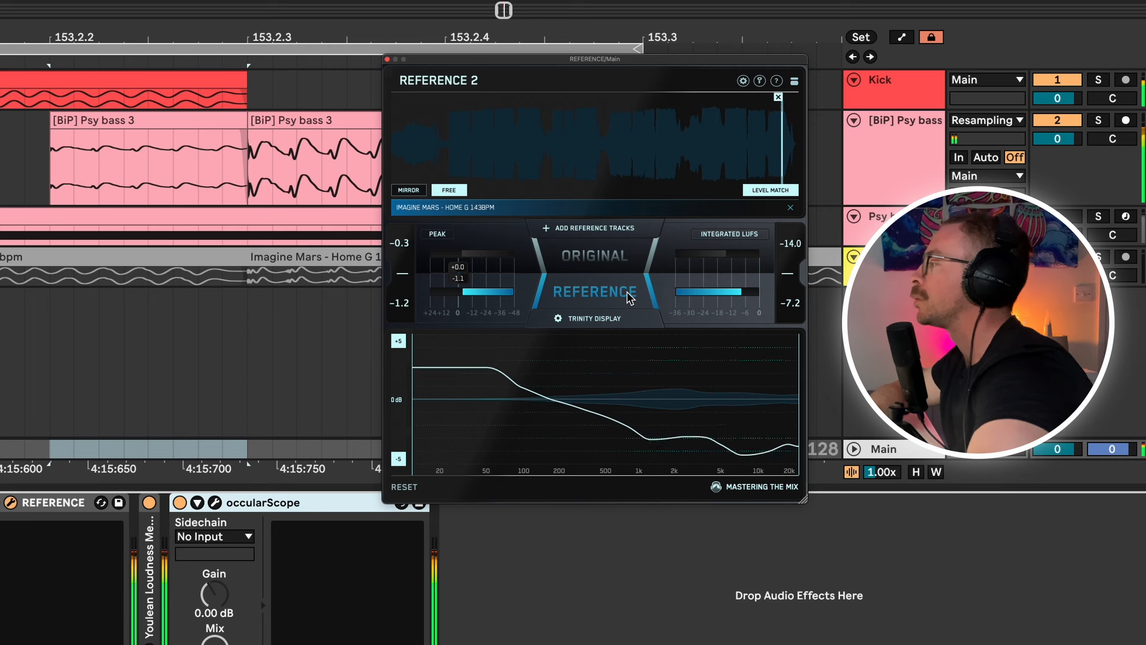
pyautogui.click(629, 297)
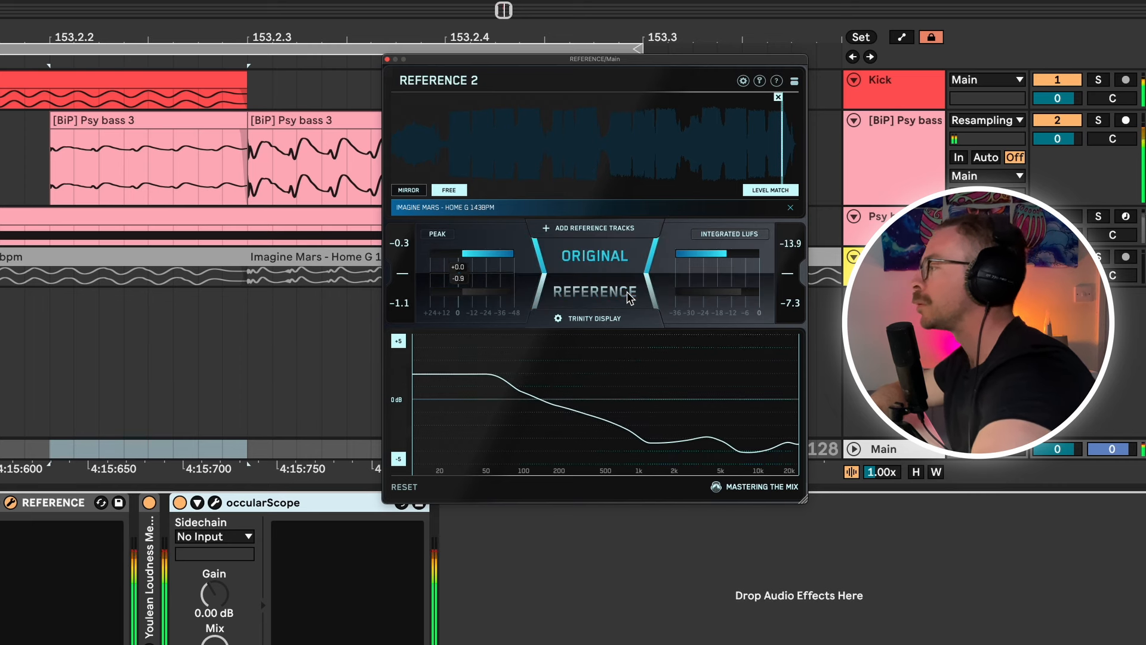
# Isolate the low band up to just above 100 Hz and compare original and reference playback repeatedly
pyautogui.click(537, 373)
pyautogui.moveTo(536, 369); pyautogui.dragTo(416, 393)
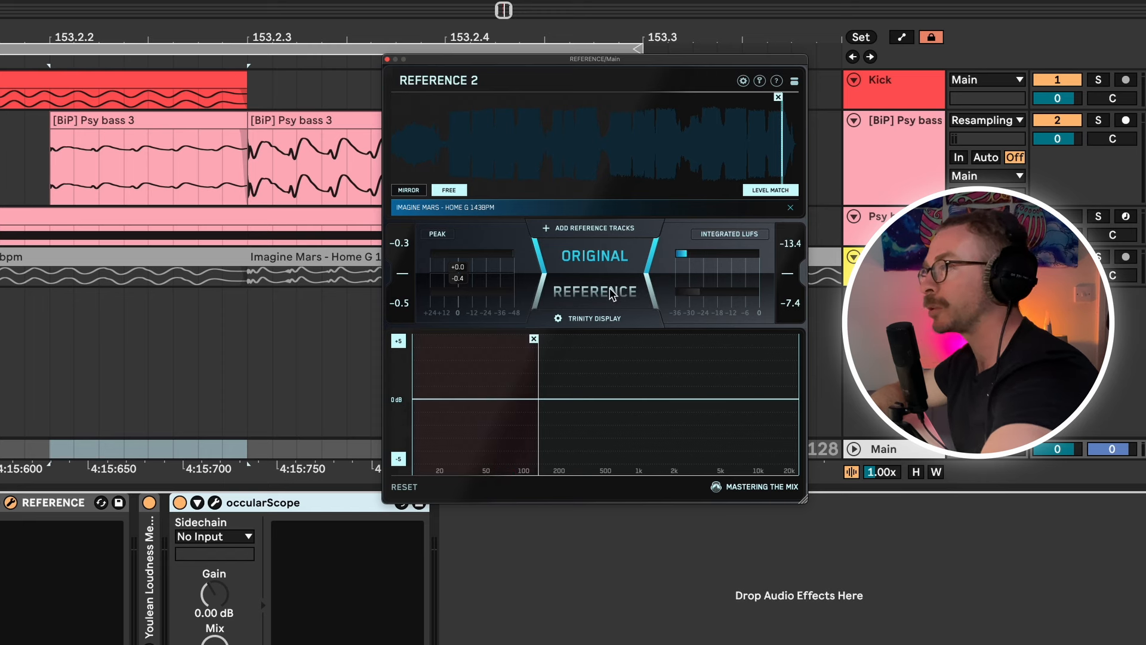
pyautogui.press('space')
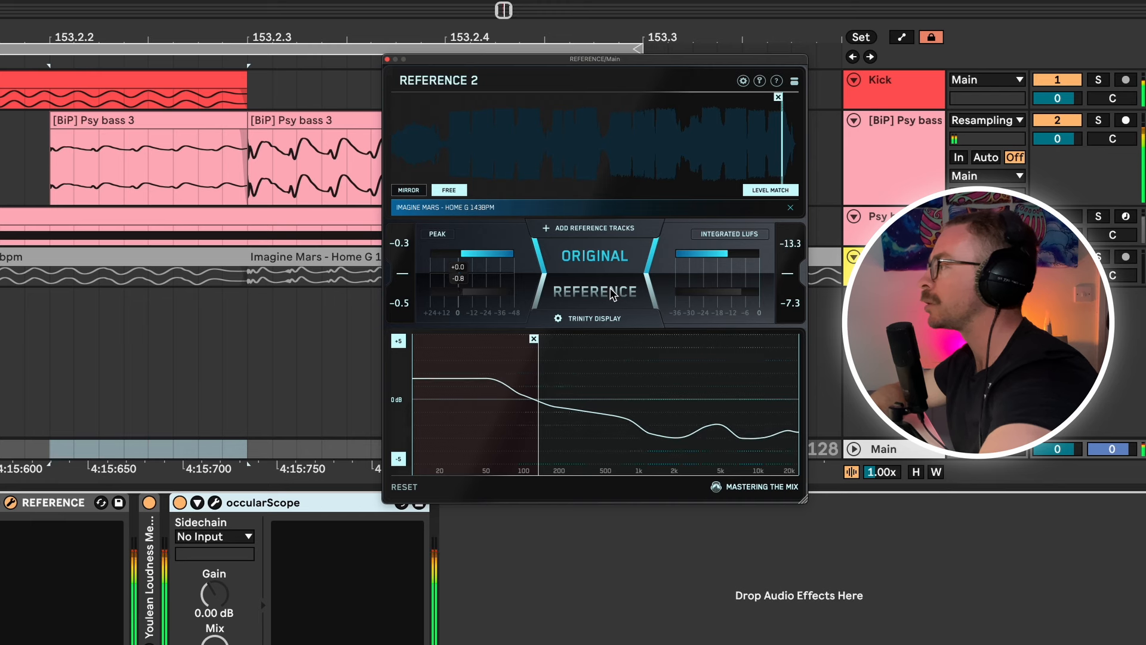
pyautogui.click(613, 293)
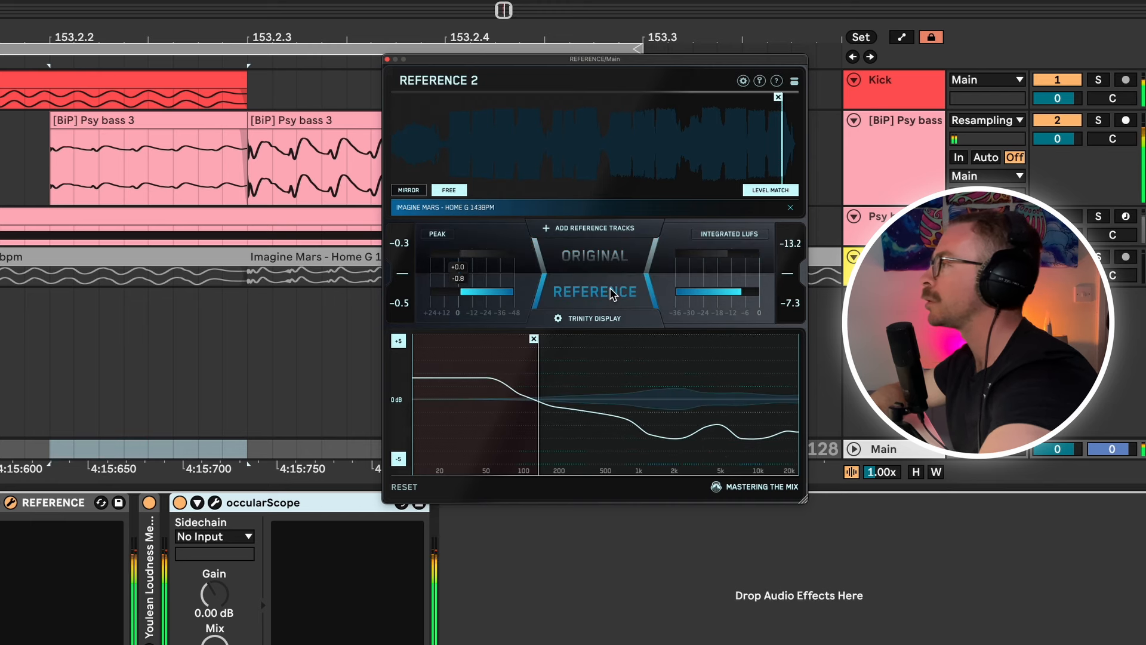
pyautogui.click(613, 293)
pyautogui.click(612, 294)
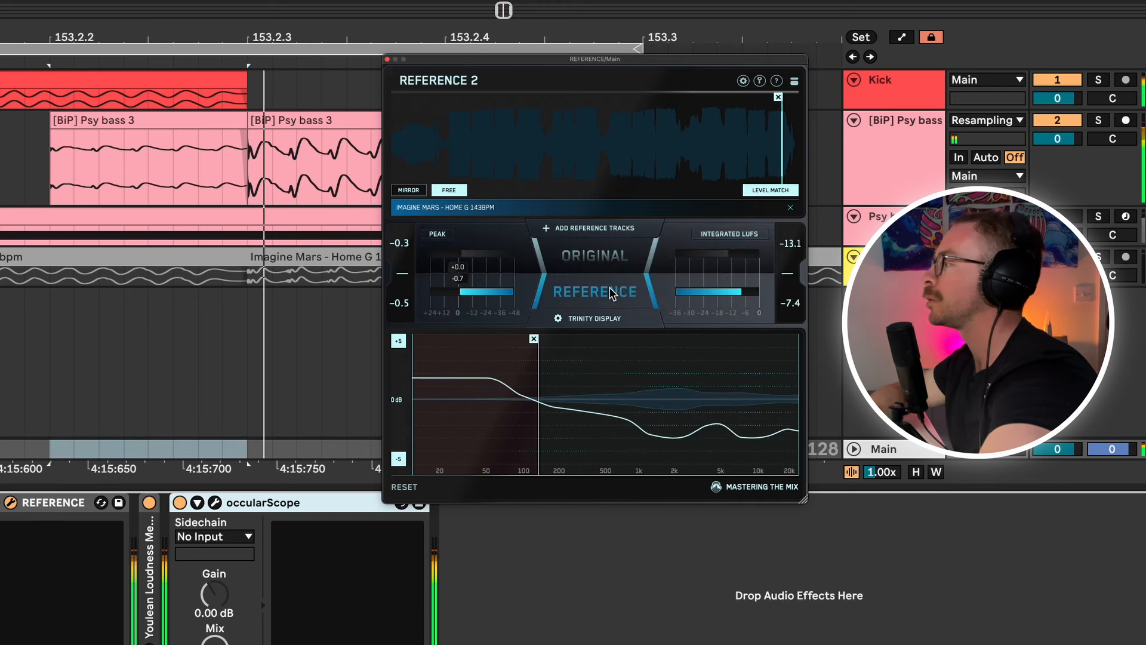
pyautogui.click(612, 293)
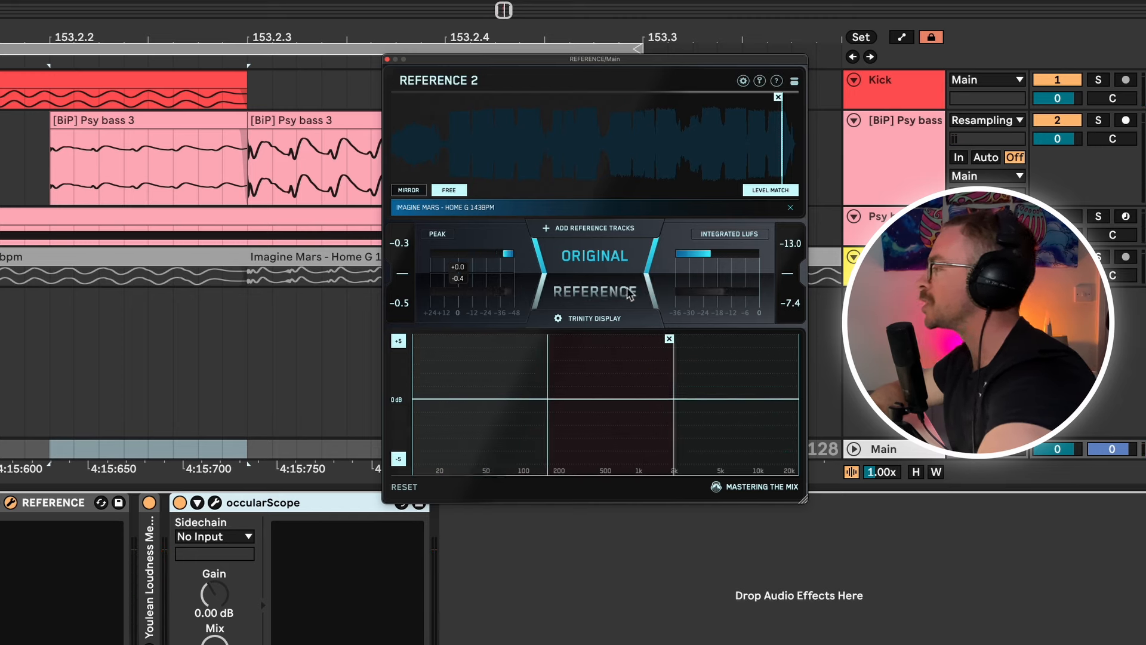
# Compare original and reference playback in the midrange band, from just below 200 Hz to about 2 kHz
pyautogui.press('space')
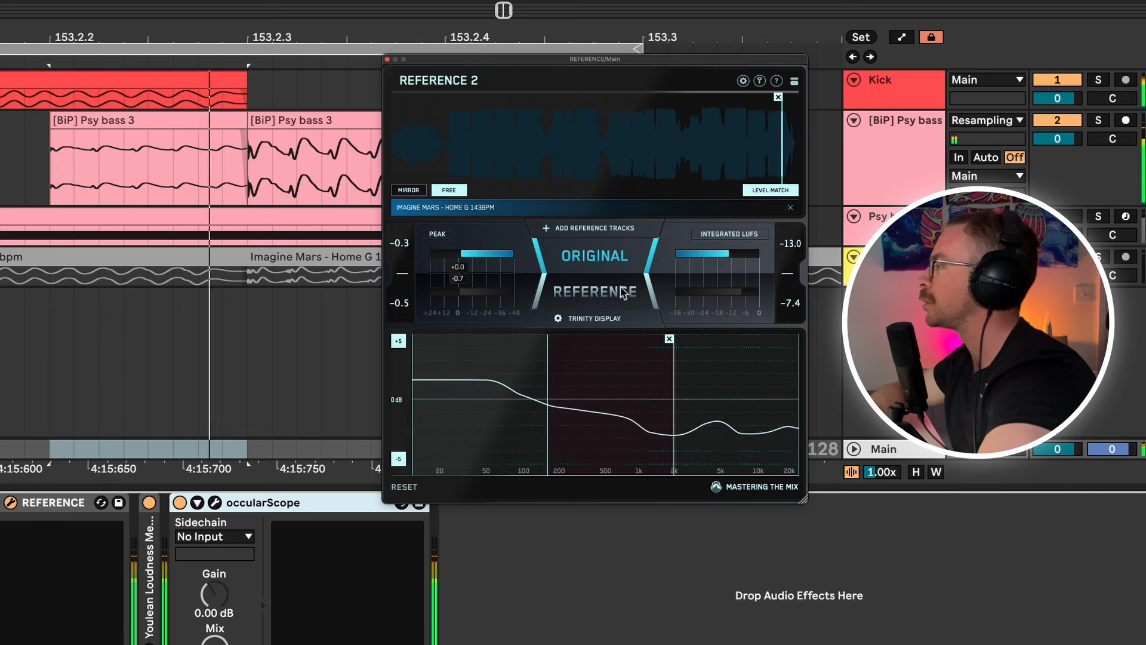
pyautogui.click(621, 292)
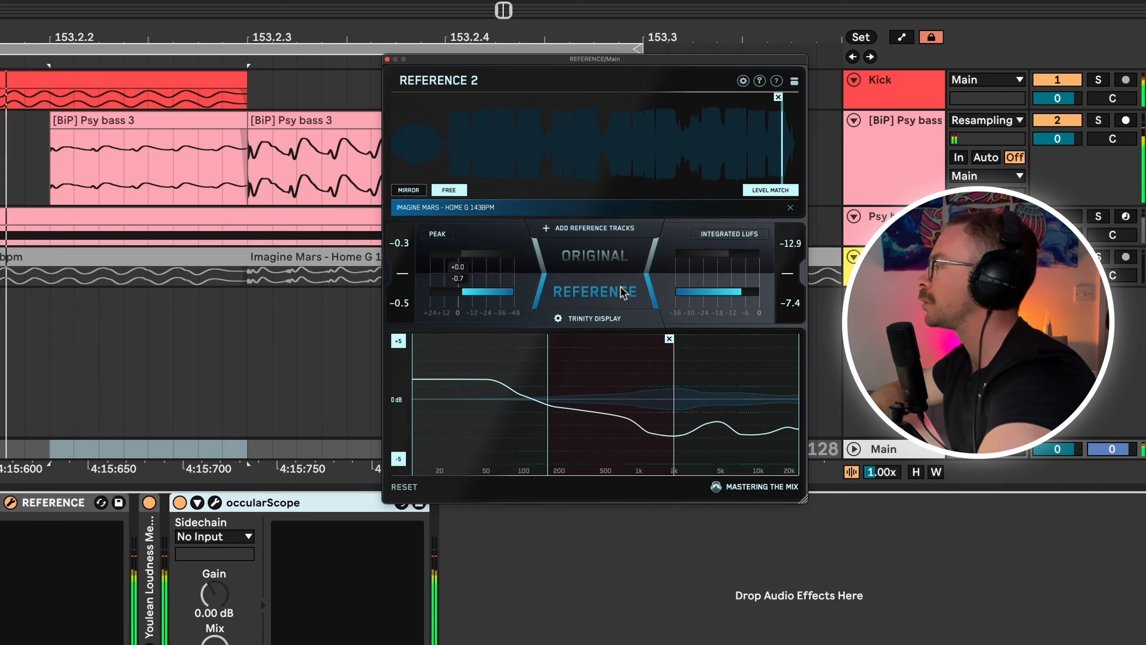
pyautogui.click(623, 292)
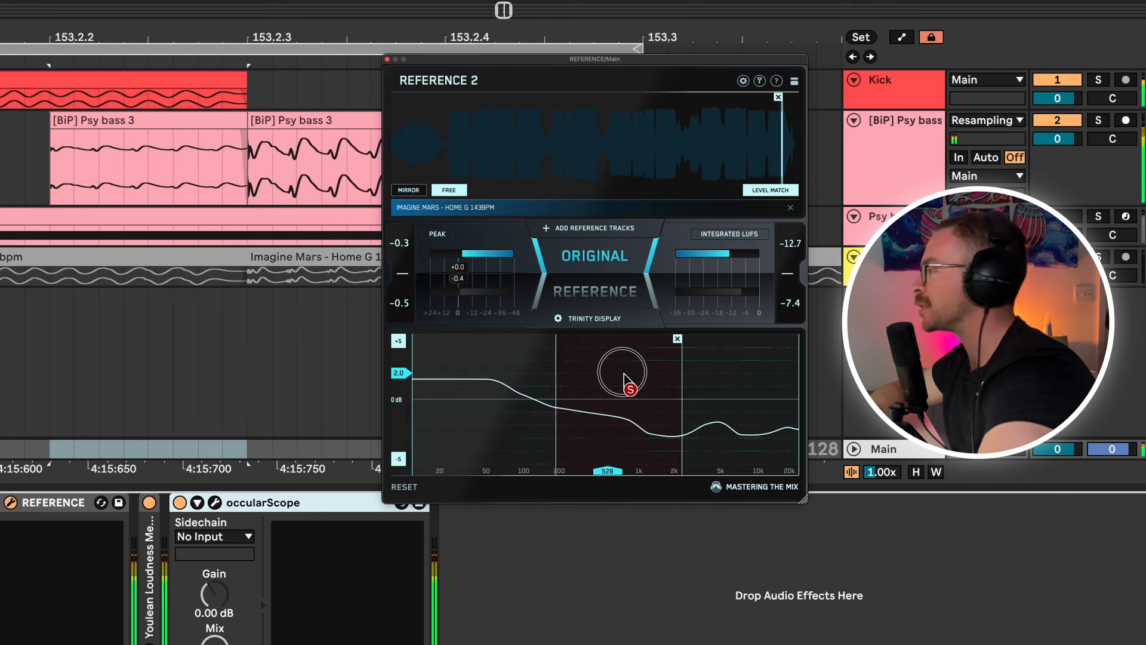
# Isolate the high band from about 2 kHz upward and compare the original with the reference track
pyautogui.click(617, 292)
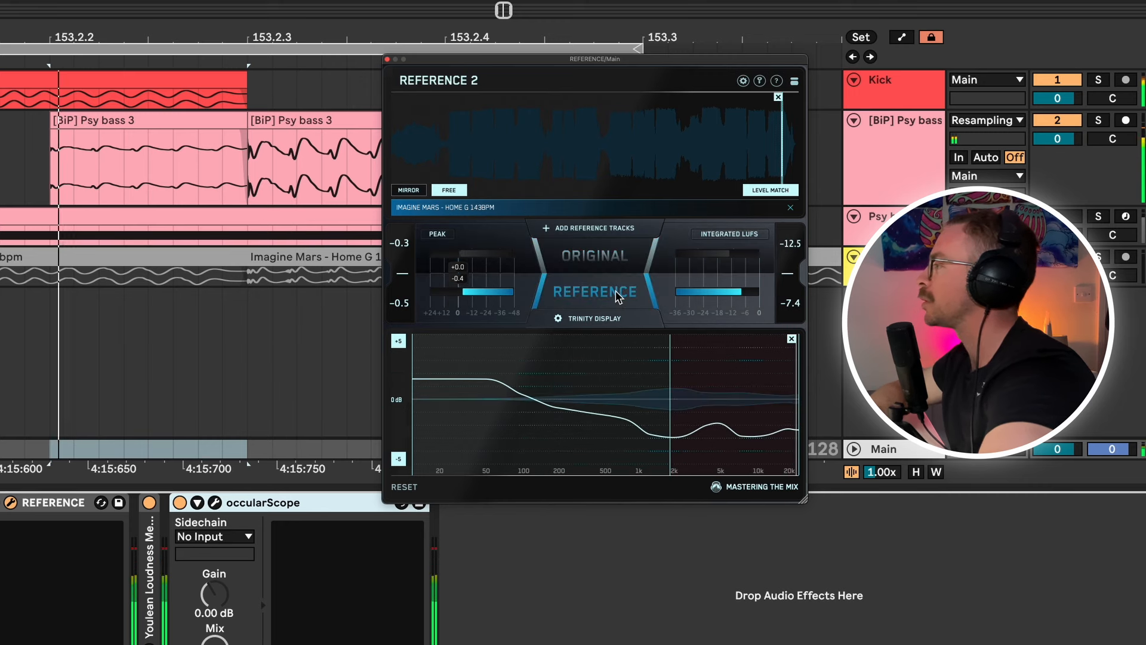
pyautogui.click(616, 292)
pyautogui.click(616, 291)
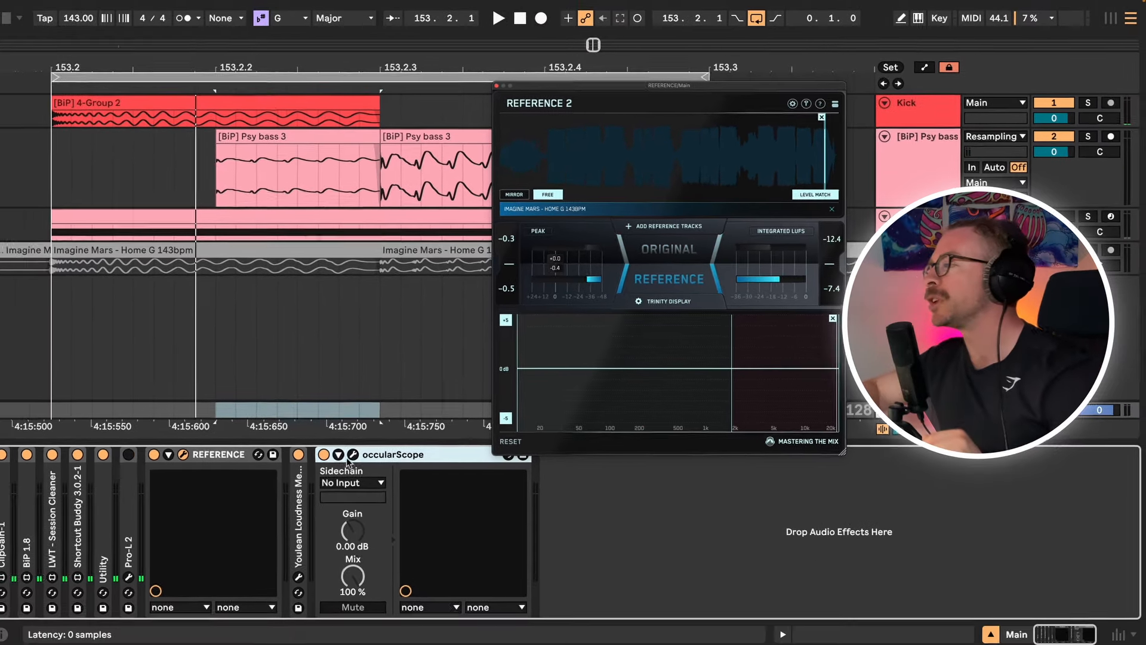
# Monitor the main output in occularScope and compare the looped waveform with the first bass clip active and deactivated
pyautogui.click(352, 455)
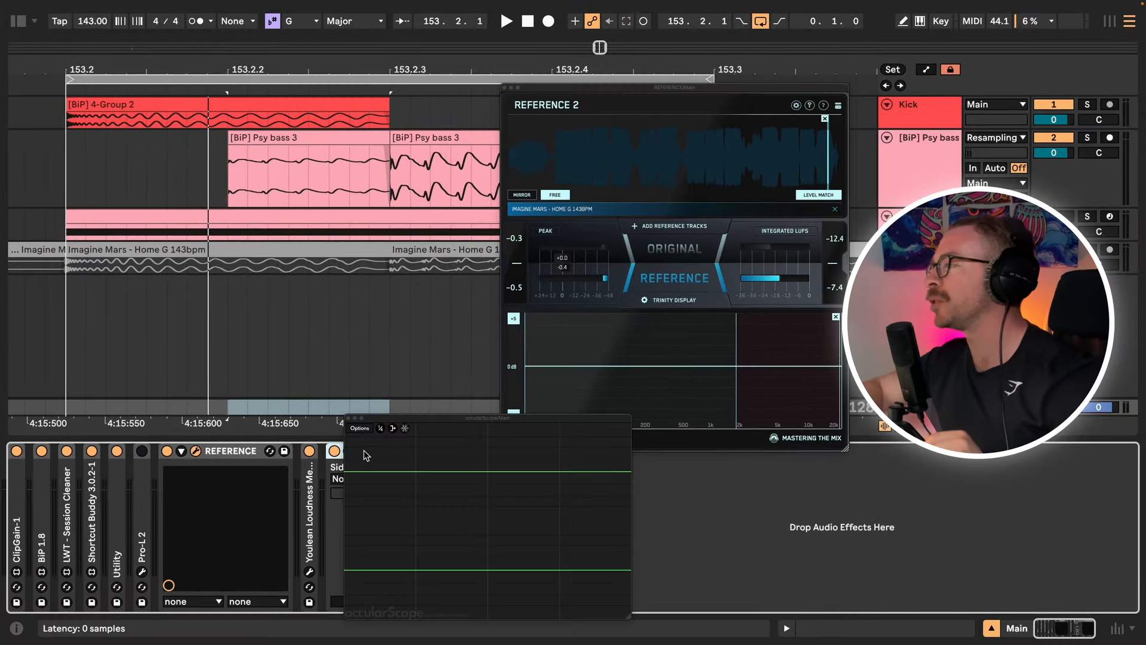
pyautogui.moveTo(411, 420); pyautogui.dragTo(195, 230)
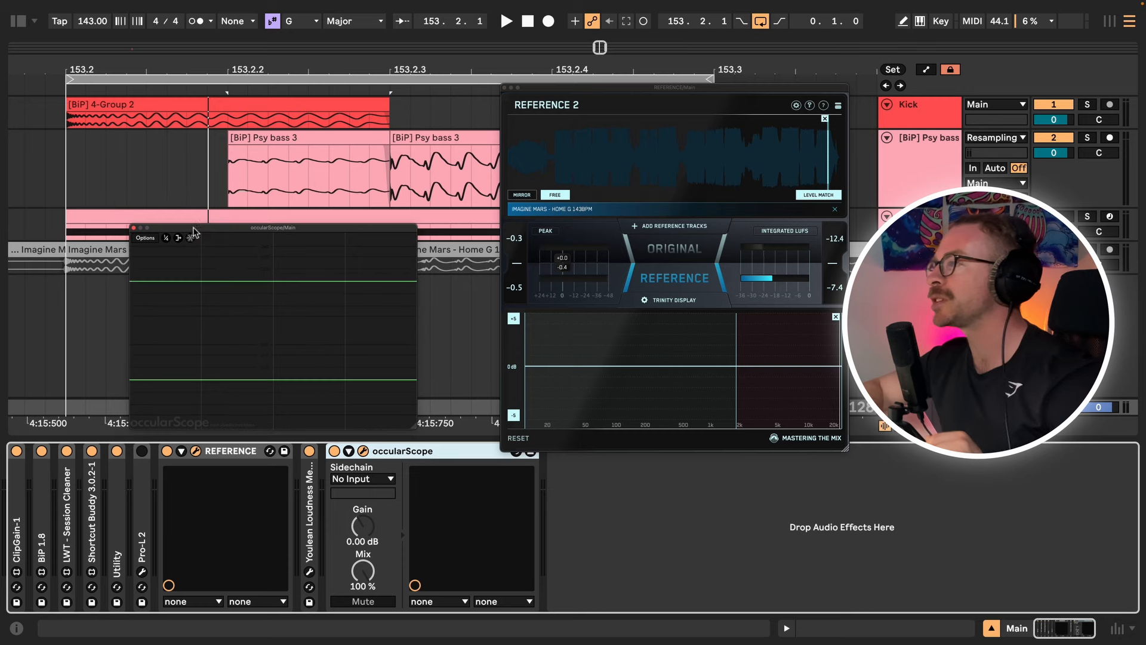
pyautogui.click(328, 154)
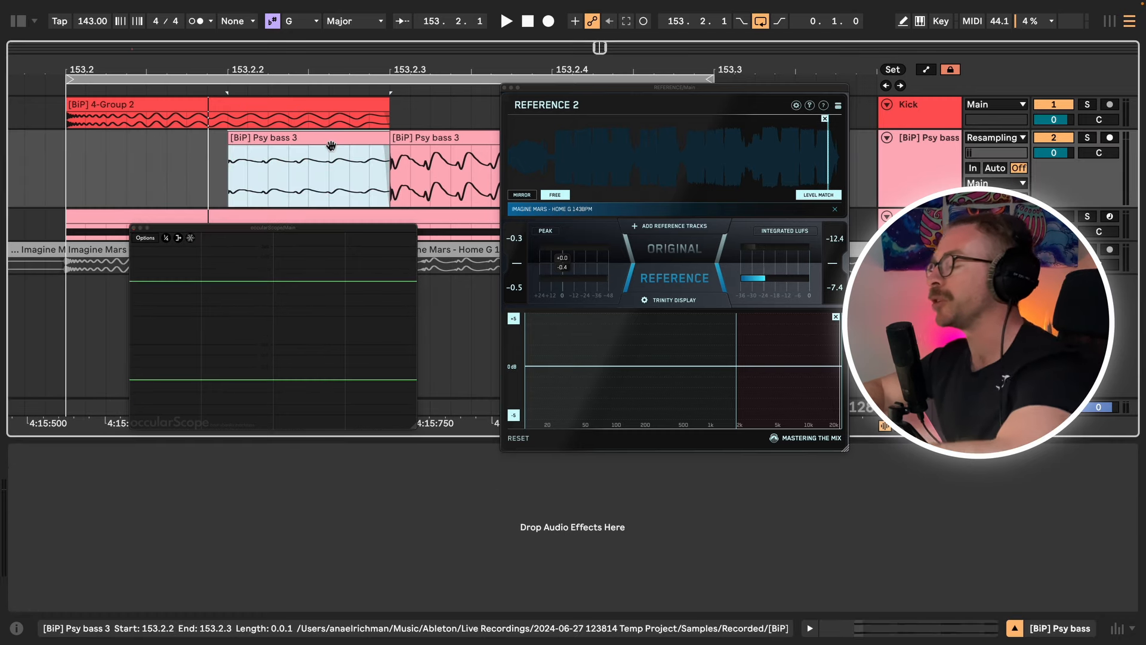
pyautogui.press('space')
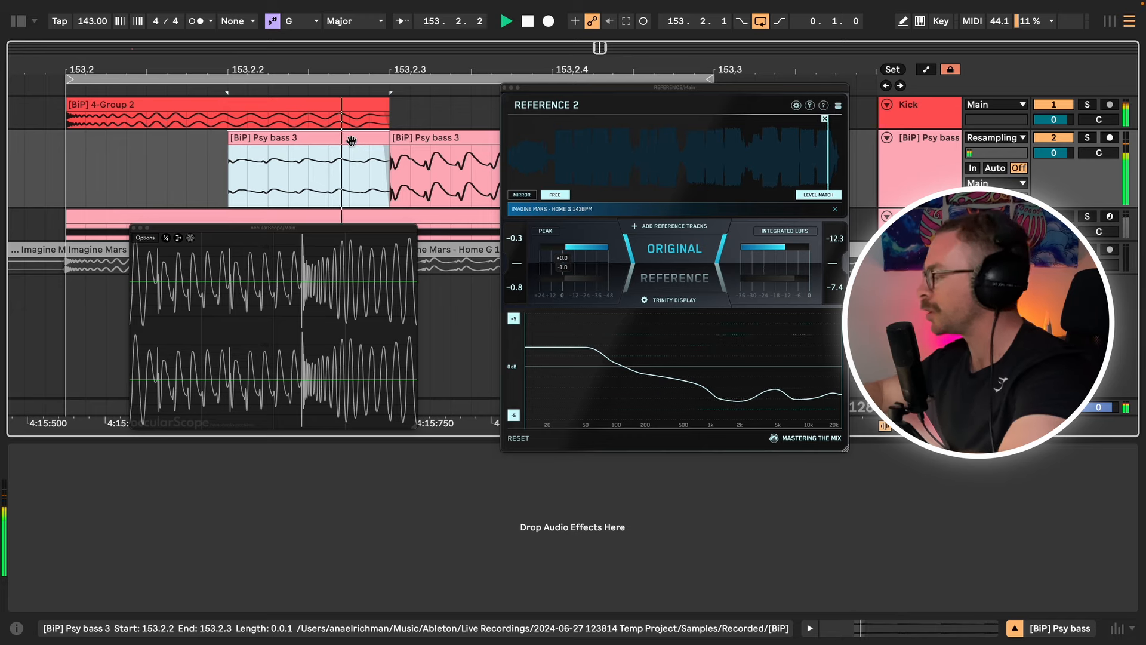
pyautogui.press('0')
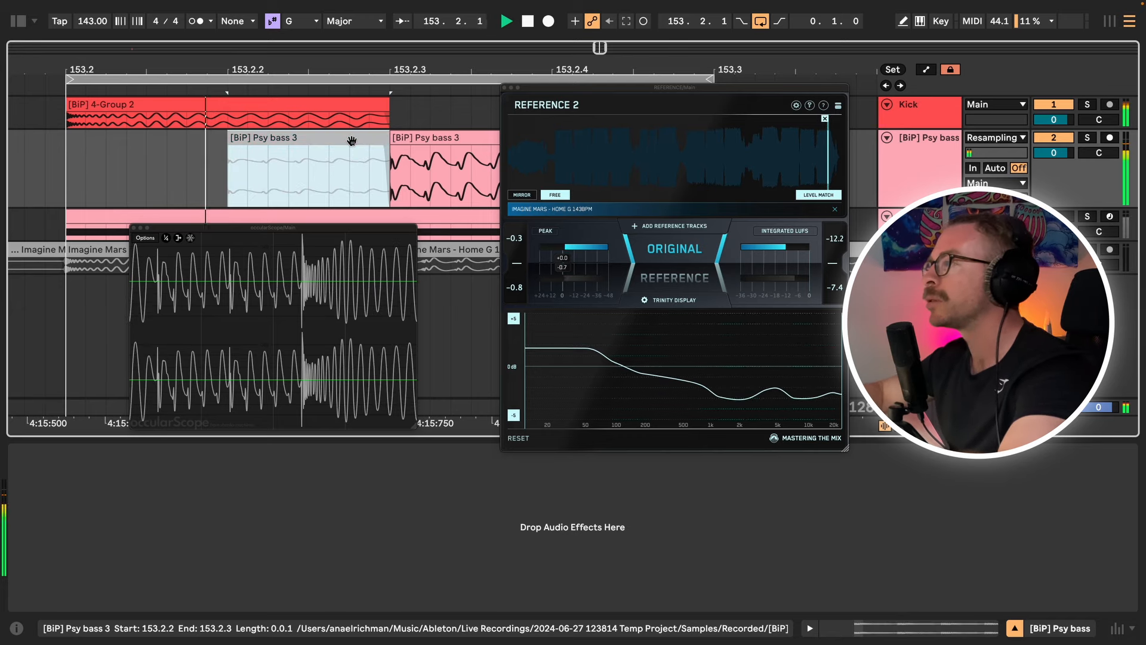
pyautogui.press('0')
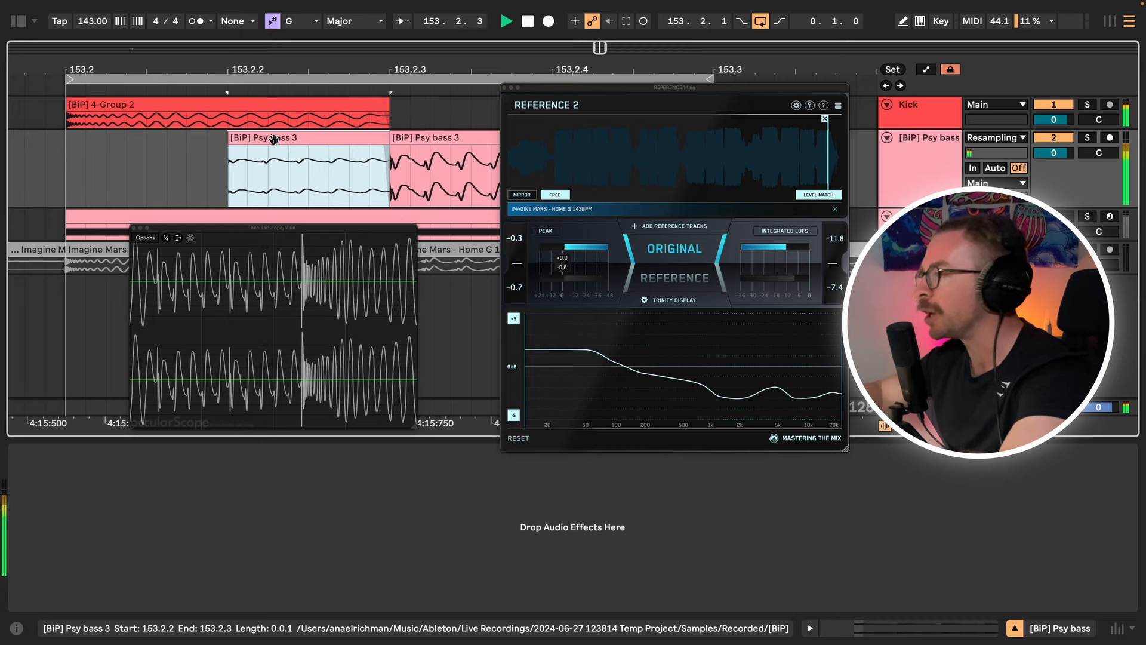
pyautogui.press('0')
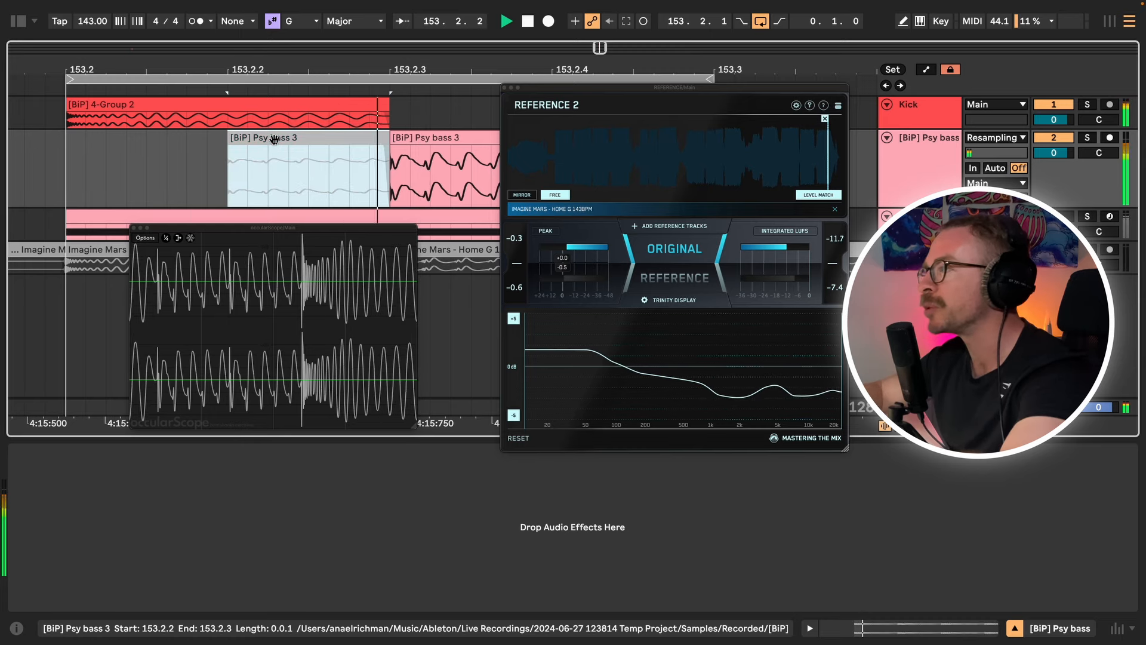
pyautogui.press('0')
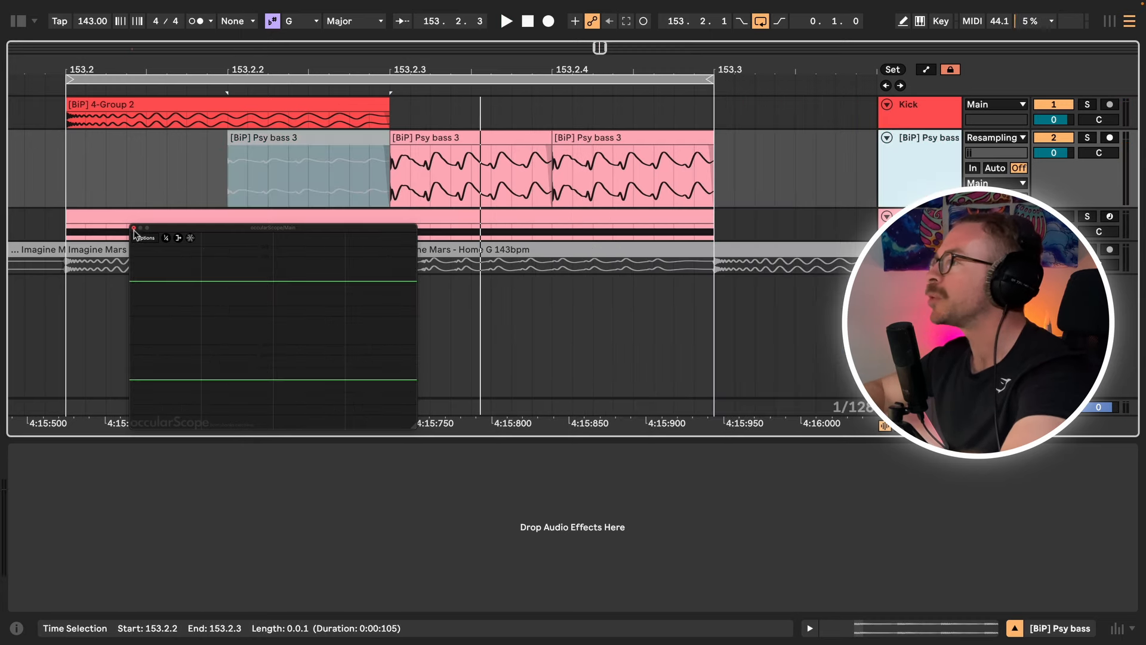
pyautogui.click(135, 228)
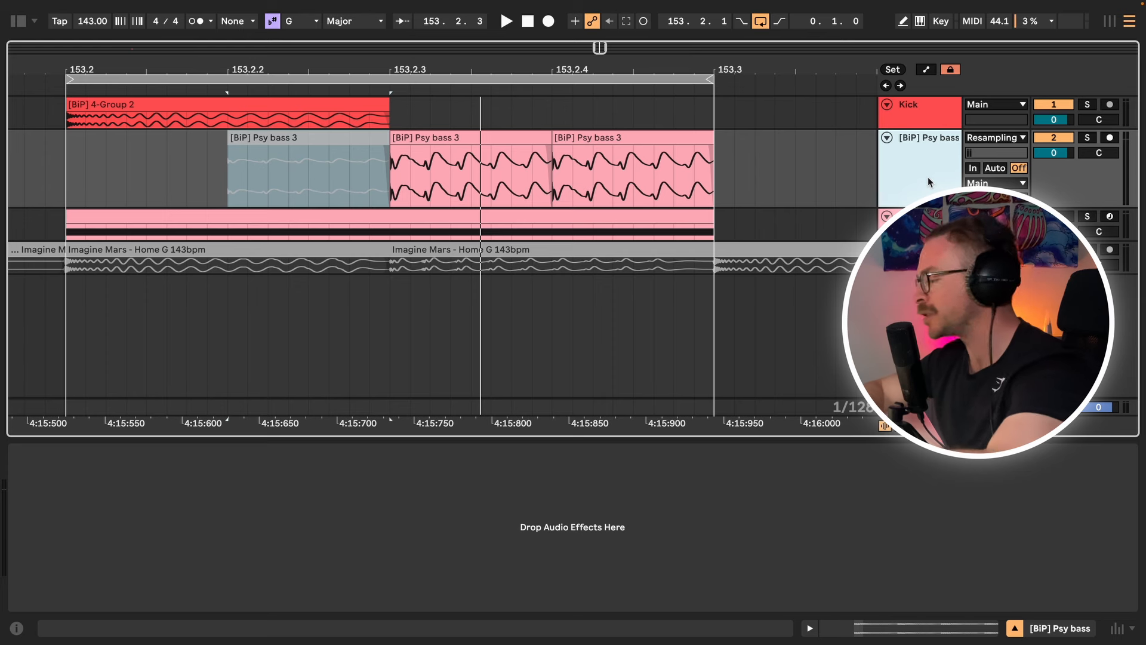
# Duplicate the Psy bass track and delete the first bass clip, at 153.2.2, from the original track
pyautogui.press('super+d')
pyautogui.click(451, 144)
pyautogui.click(352, 148)
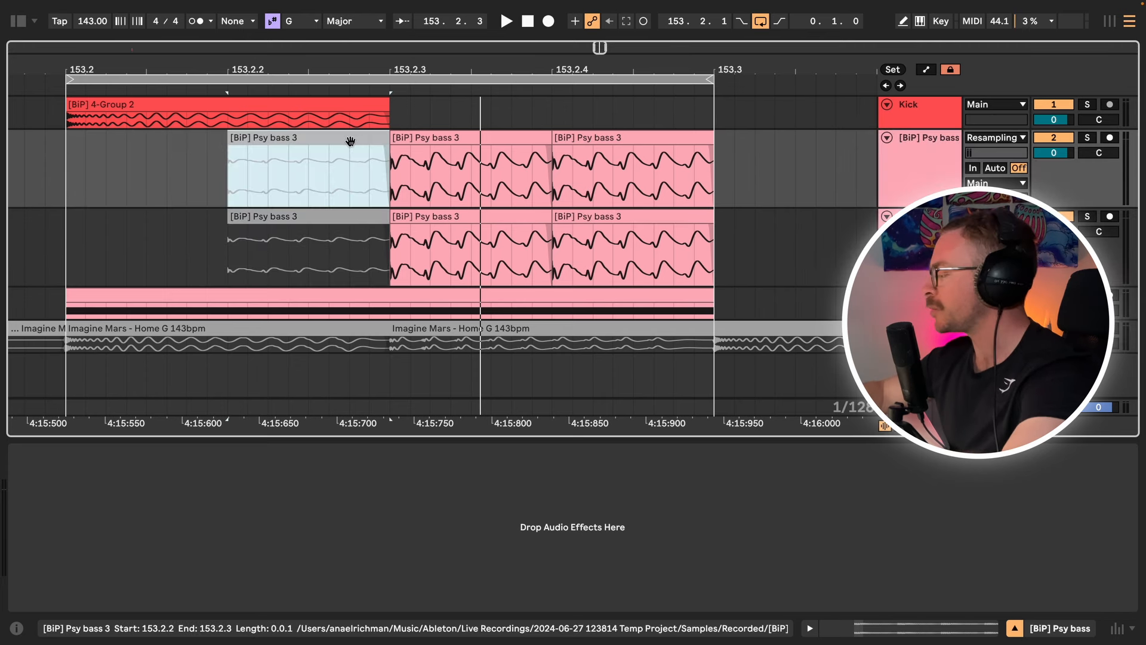
pyautogui.press('Delete')
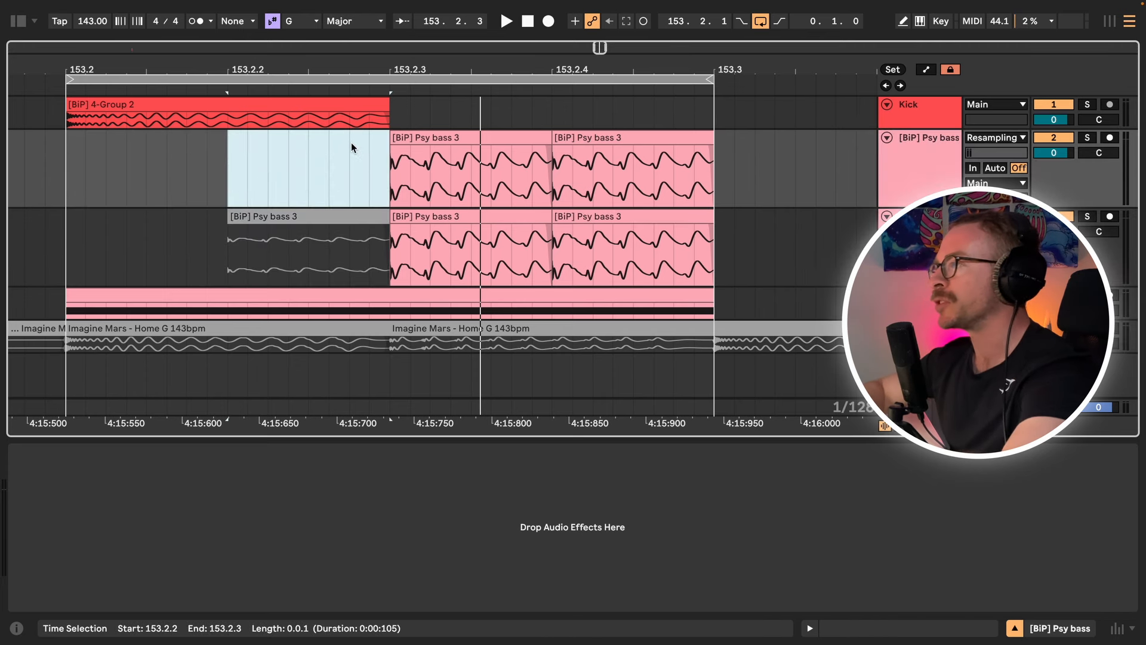
# Delete the bass clips at 153.2.3 and 153.2.4 from the duplicate track and select its remaining clip
pyautogui.click(443, 220)
pyautogui.keyDown('shift'); pyautogui.click(595, 229); pyautogui.keyUp('shift')
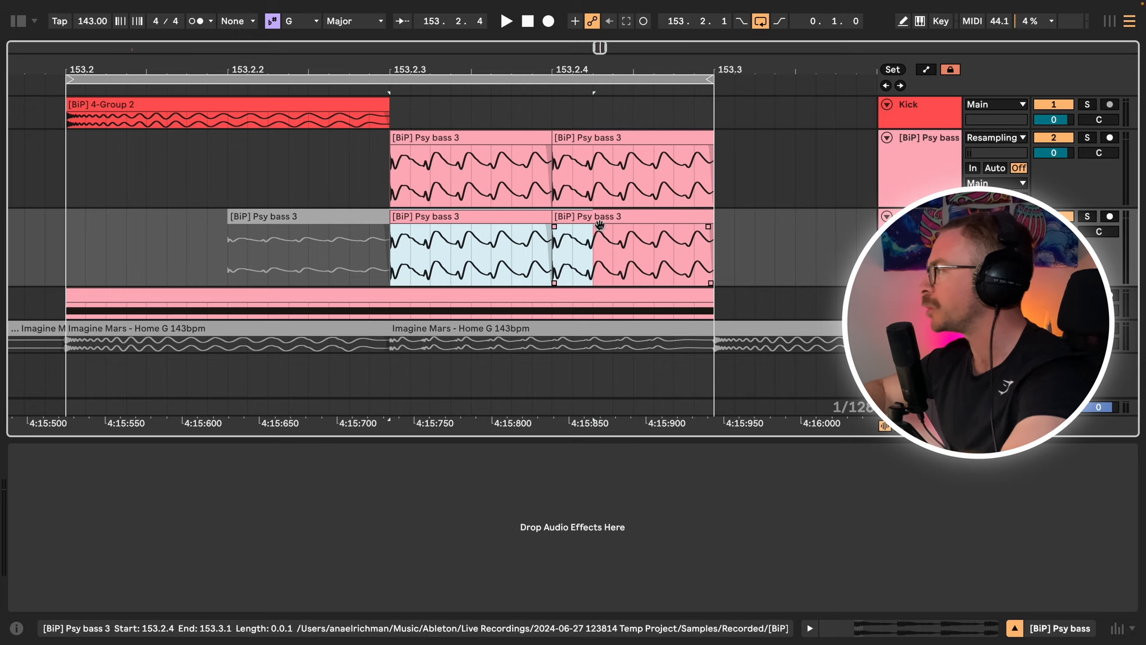
pyautogui.press('Delete')
pyautogui.click(375, 222)
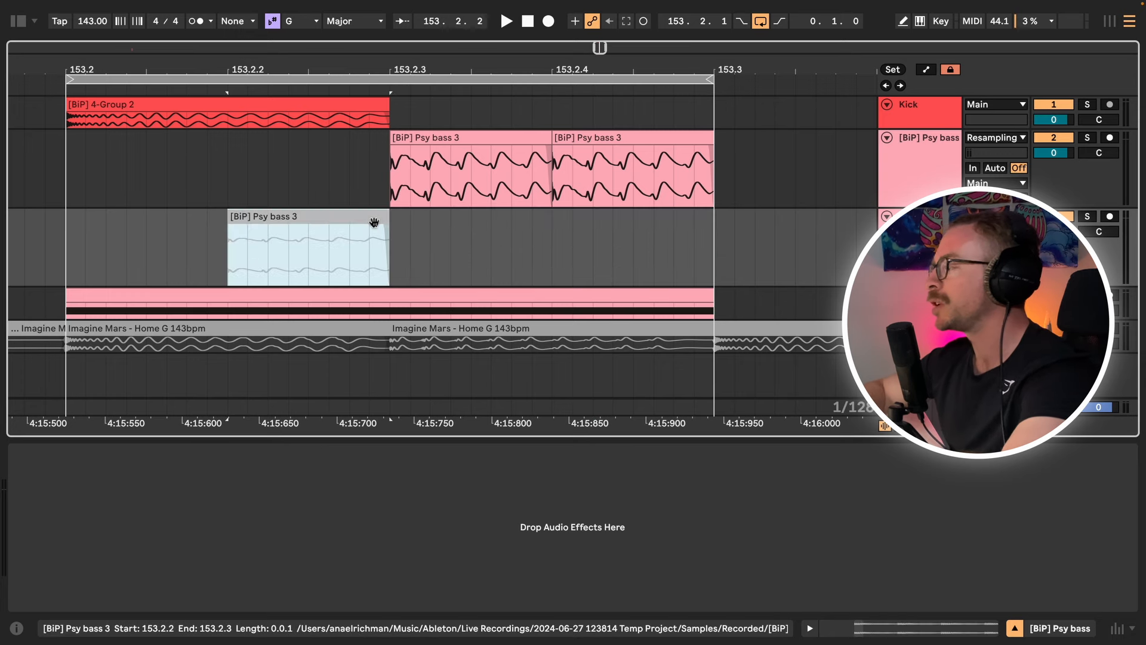
# Resolve the conflicts between bass and kick with FUSER on the duplicate track, and make the resulting mid cut shallower
pyautogui.moveTo(180, 207); pyautogui.dragTo(164, 136)
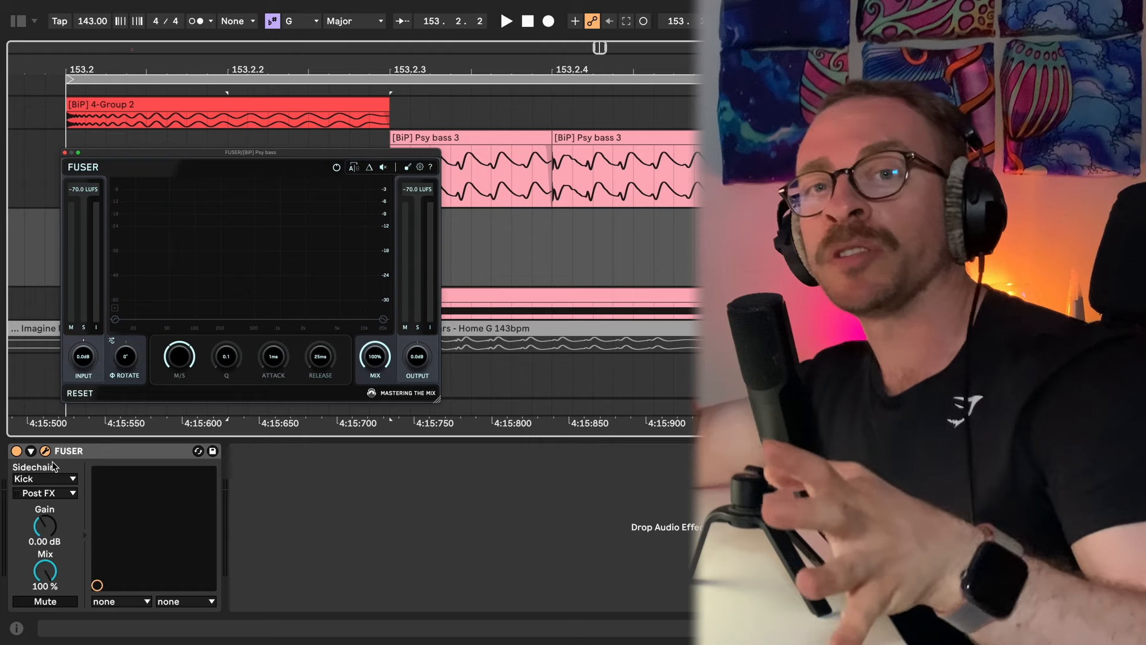
pyautogui.press('space')
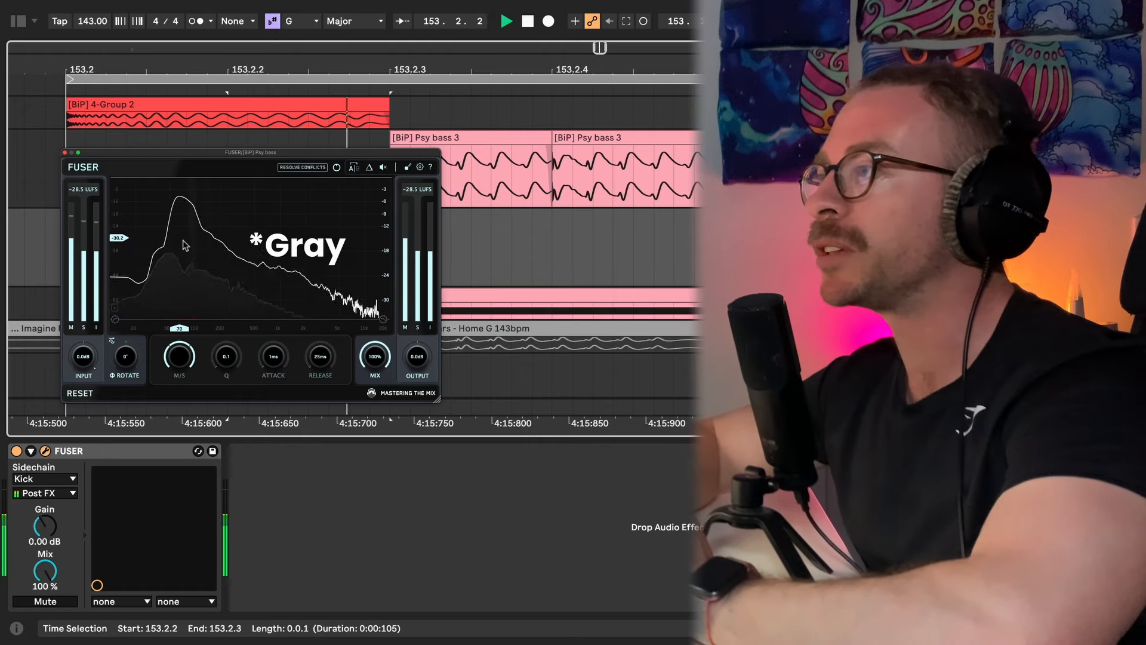
pyautogui.click(305, 169)
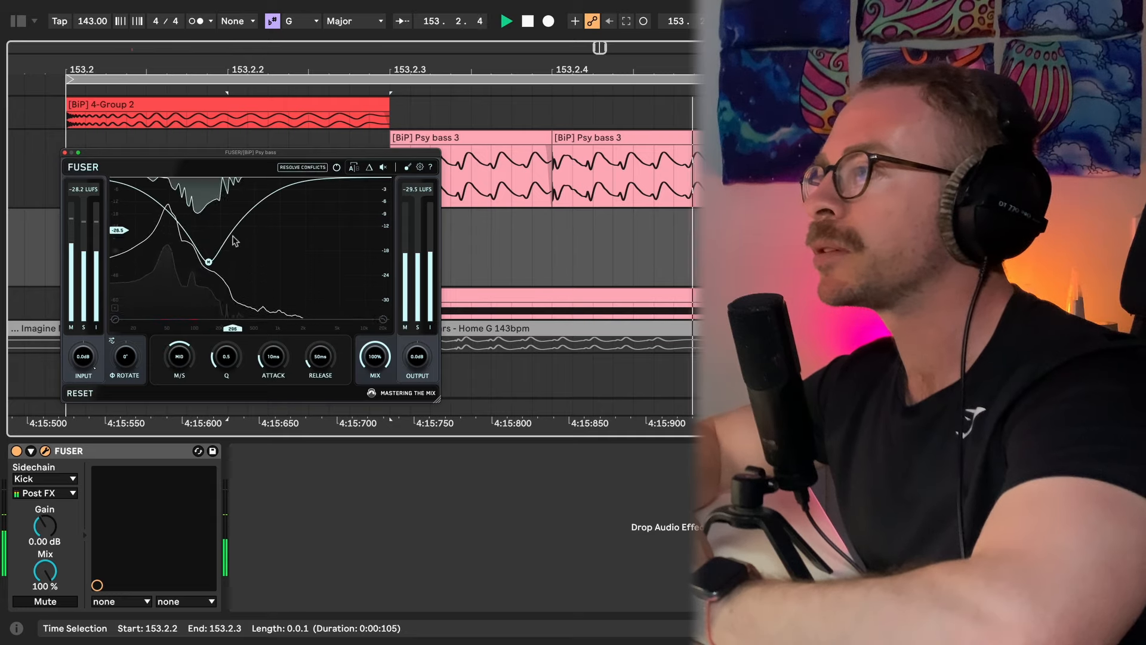
pyautogui.moveTo(209, 263)
pyautogui.moveTo(209, 264); pyautogui.dragTo(209, 238)
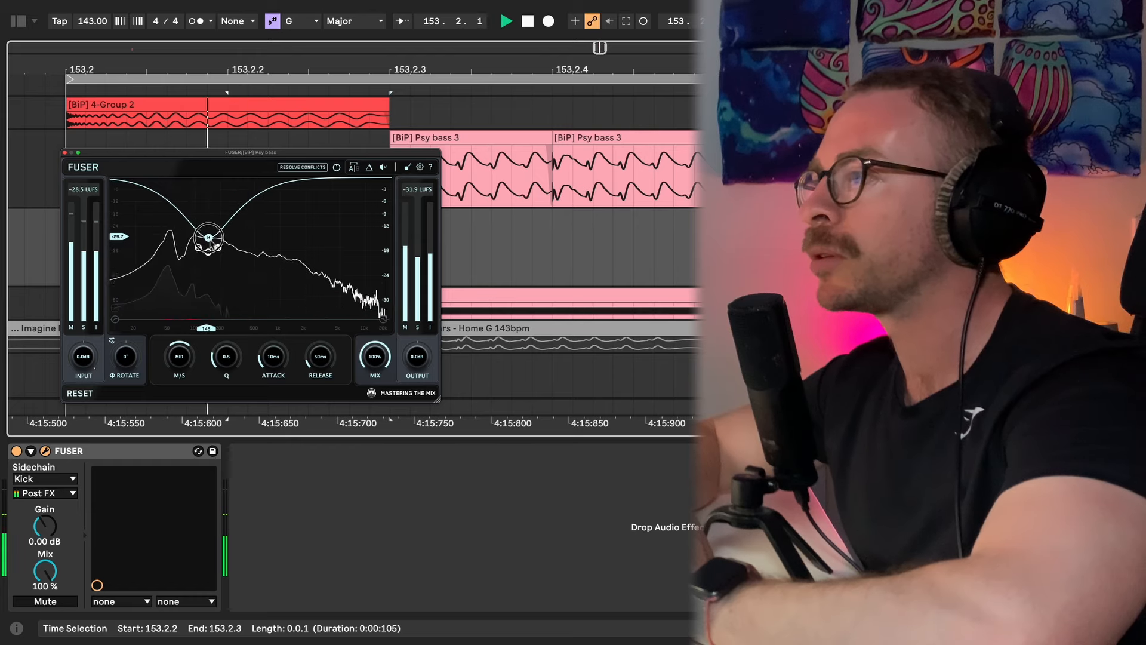
pyautogui.click(65, 153)
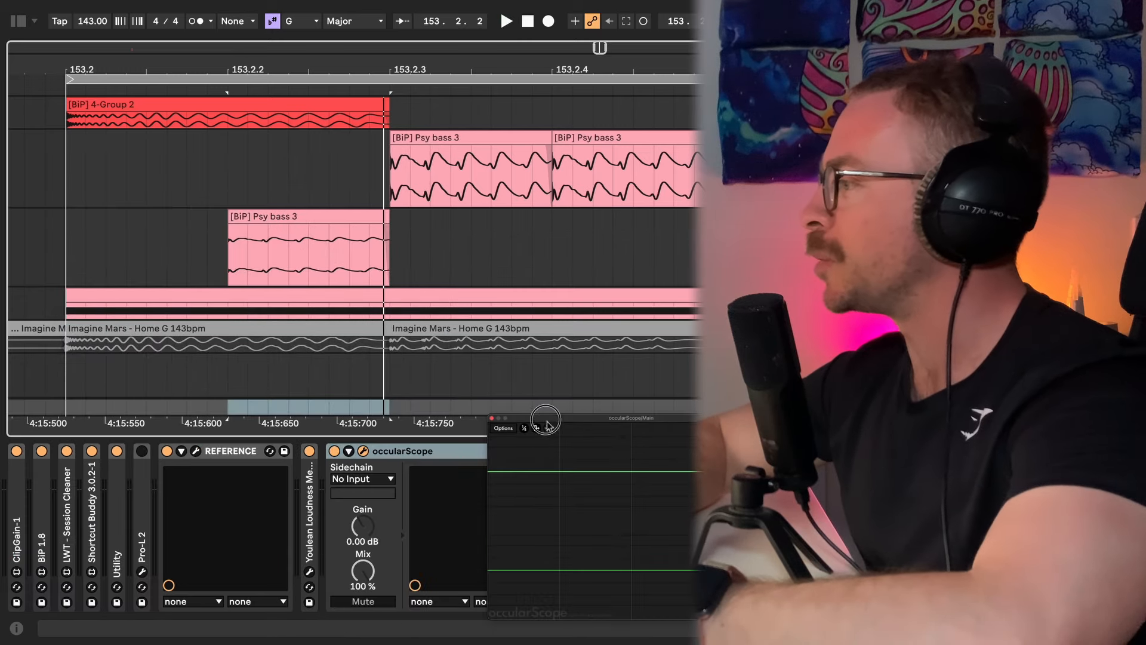
# Play the loop with occularScope open and compare the waveform with the FUSER-processed bass clip on and off
pyautogui.moveTo(546, 422); pyautogui.dragTo(478, 174)
pyautogui.press('space')
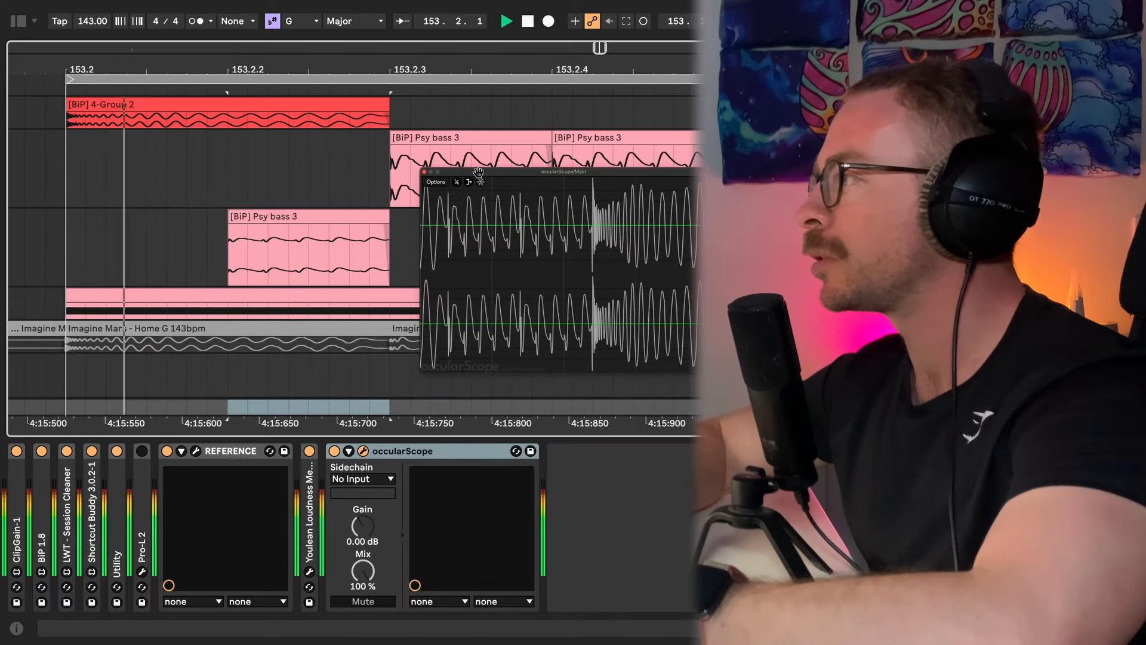
pyautogui.click(333, 218)
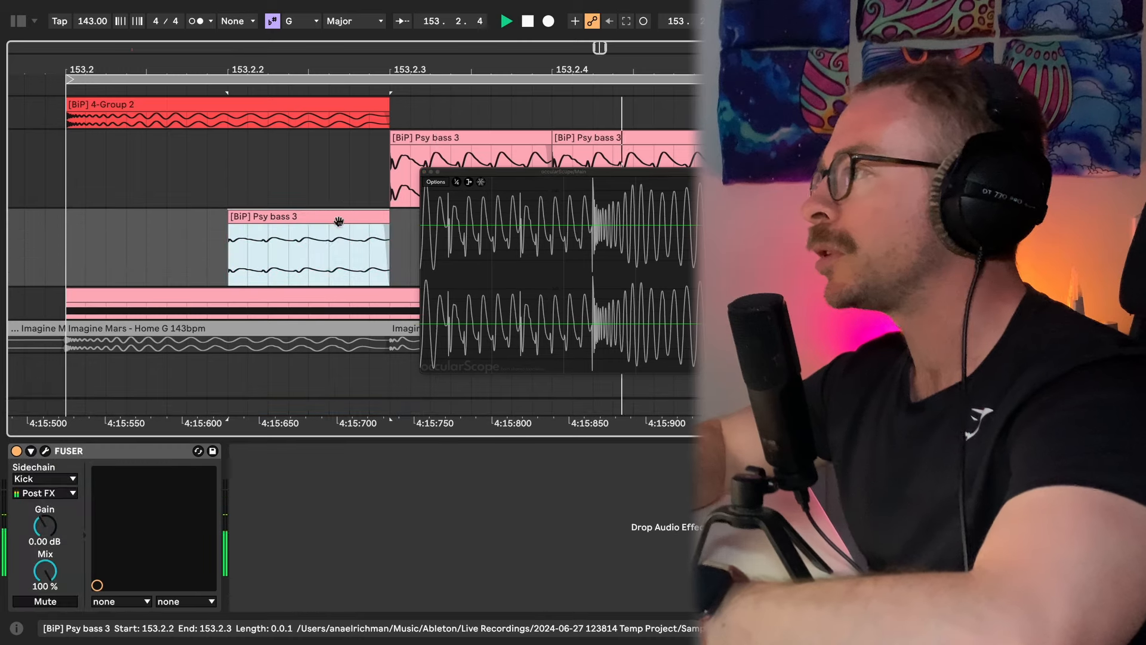
pyautogui.press('0')
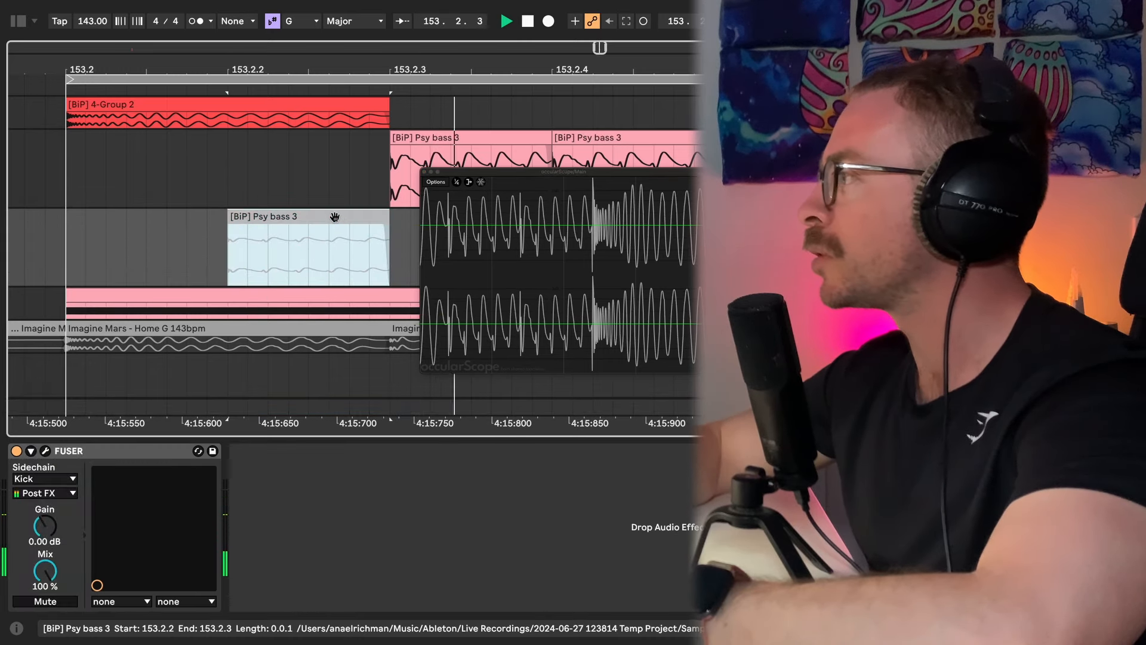
pyautogui.press('0')
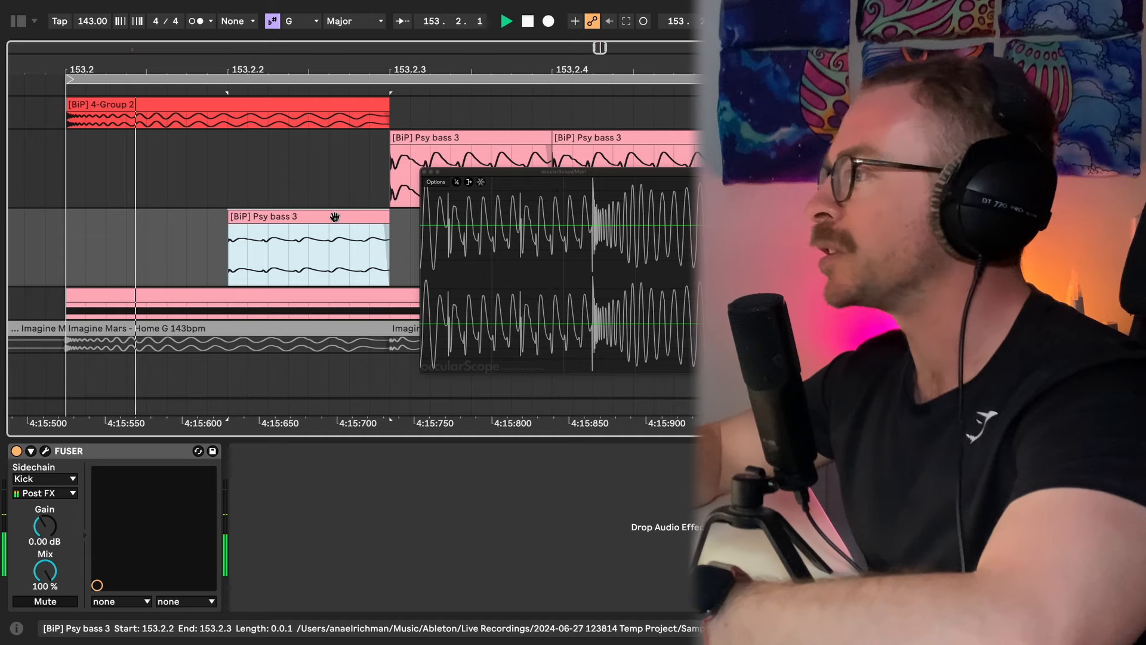
pyautogui.press('0')
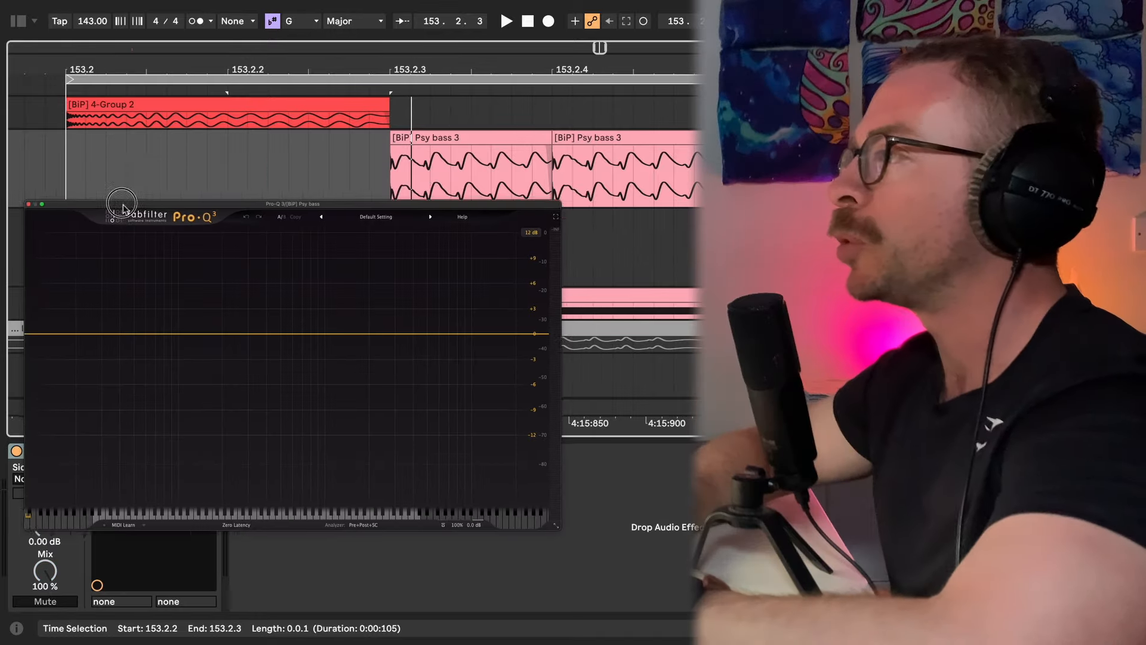
# In Pro-Q 3 on the original Psy bass track, sweep a narrow soloed bell to about 98 Hz and cut it by about 1.9 dB
pyautogui.moveTo(402, 207); pyautogui.dragTo(427, 194)
pyautogui.click(426, 142)
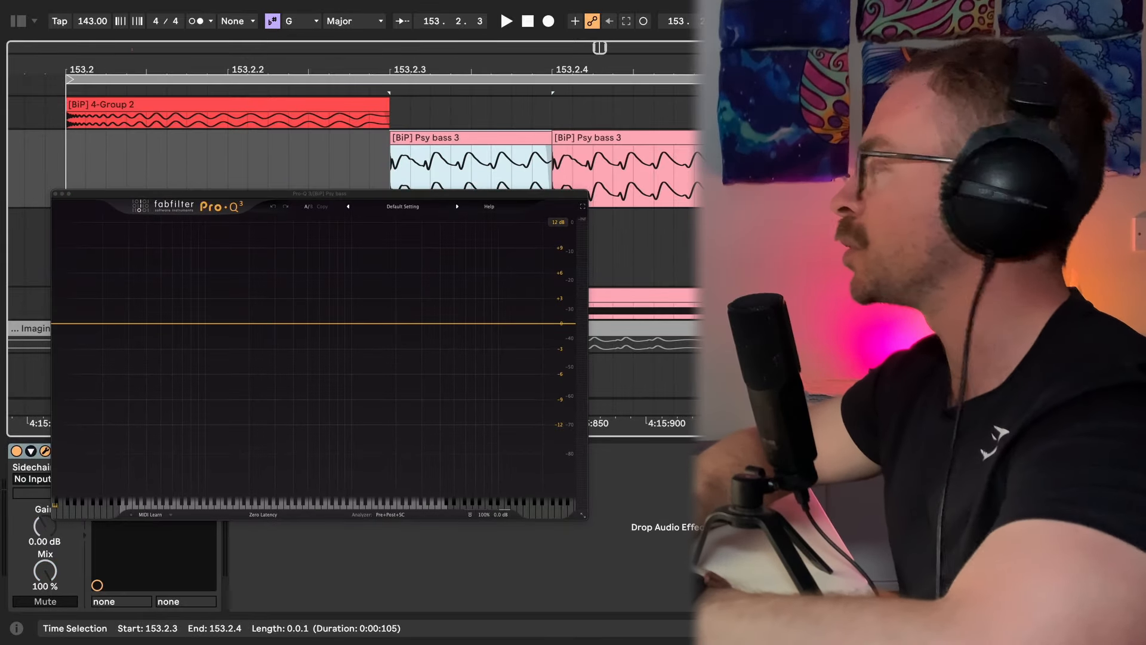
pyautogui.moveTo(535, 195); pyautogui.dragTo(571, 186)
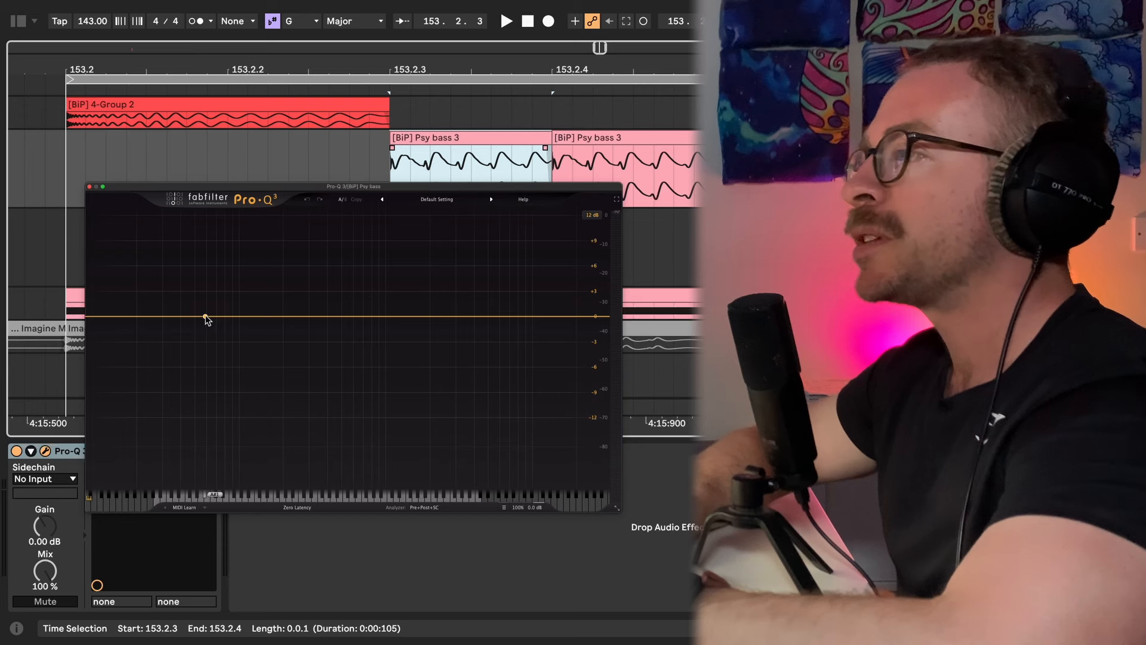
pyautogui.moveTo(206, 316); pyautogui.dragTo(215, 236)
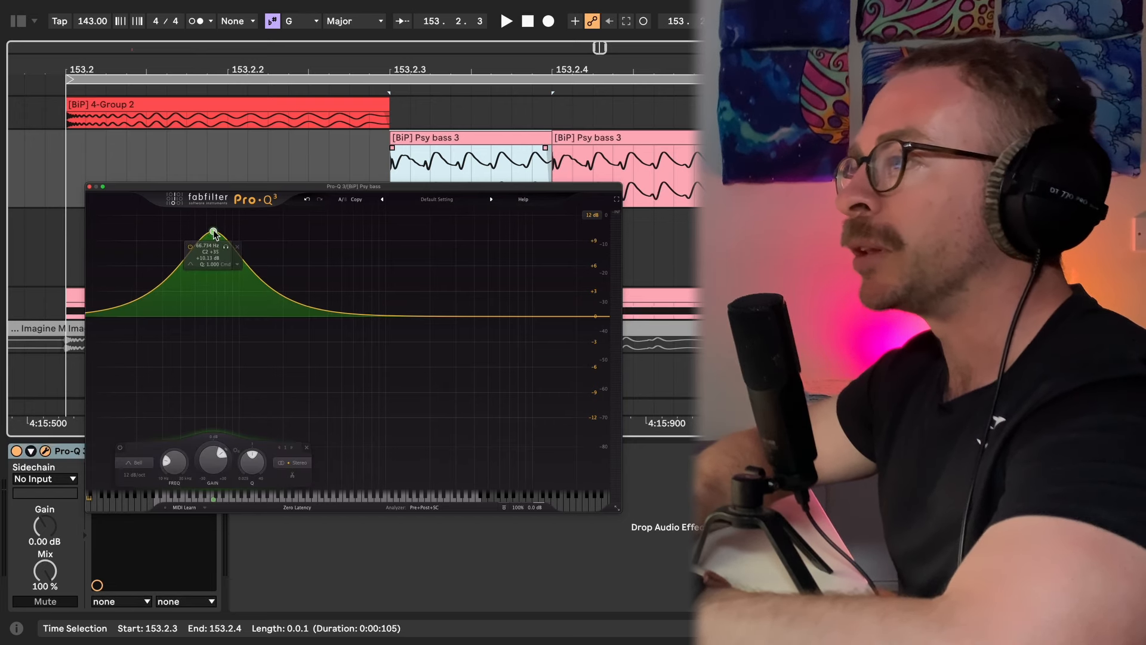
pyautogui.scroll(5, 213, 234)
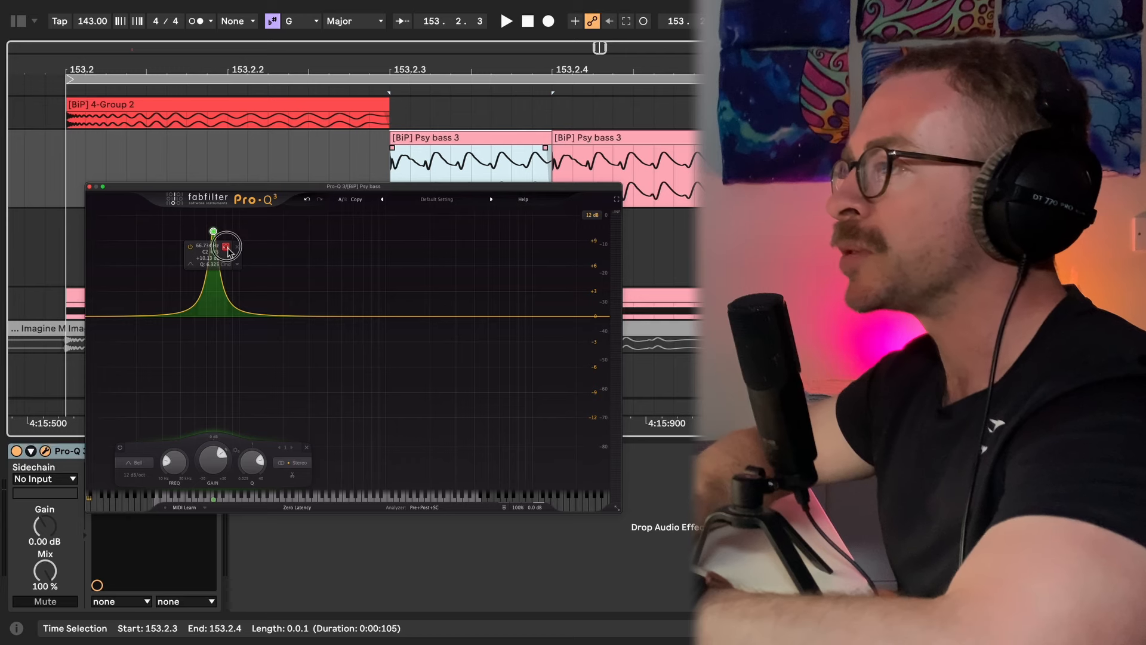
pyautogui.moveTo(228, 251); pyautogui.dragTo(252, 254)
pyautogui.press('space')
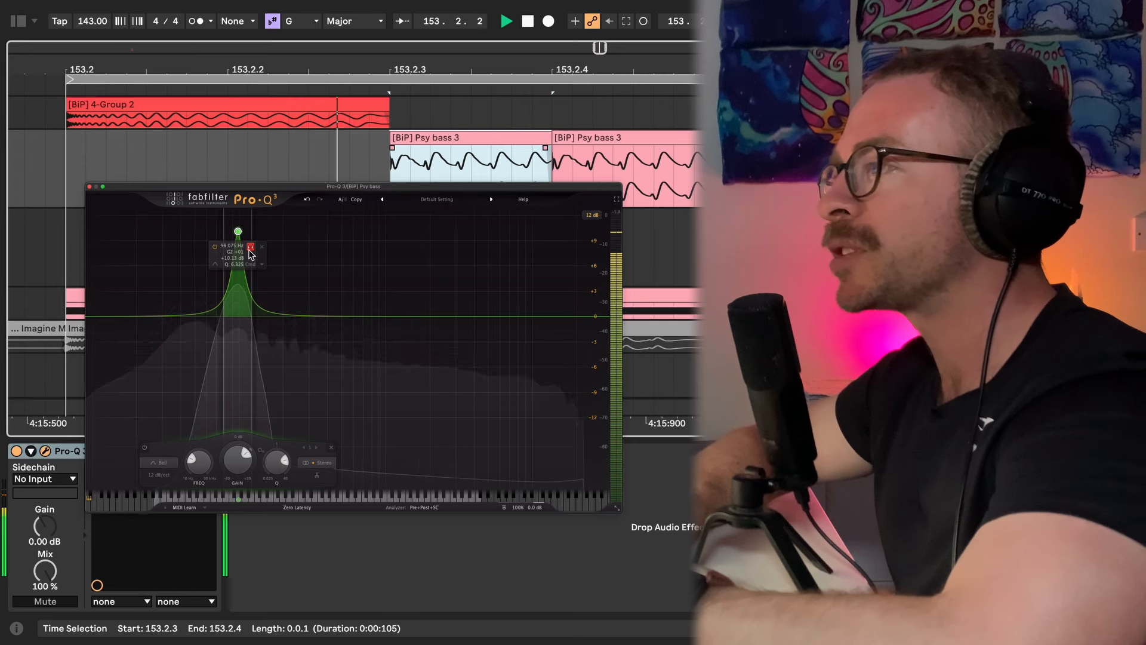
pyautogui.moveTo(250, 252); pyautogui.dragTo(250, 252)
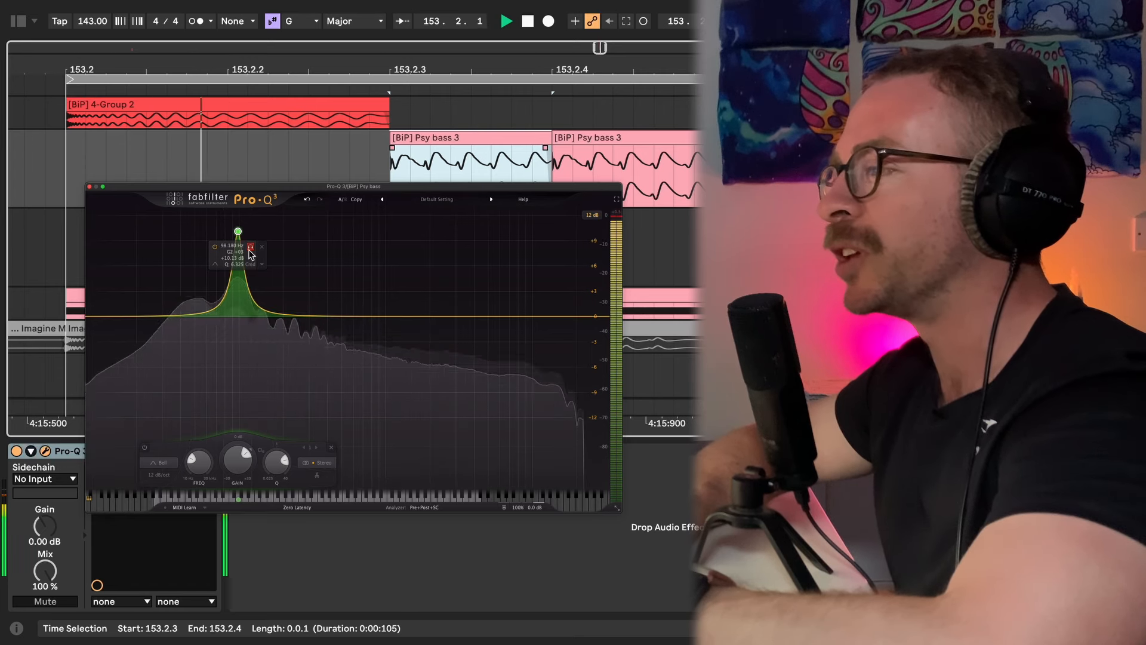
pyautogui.moveTo(242, 464); pyautogui.dragTo(236, 521)
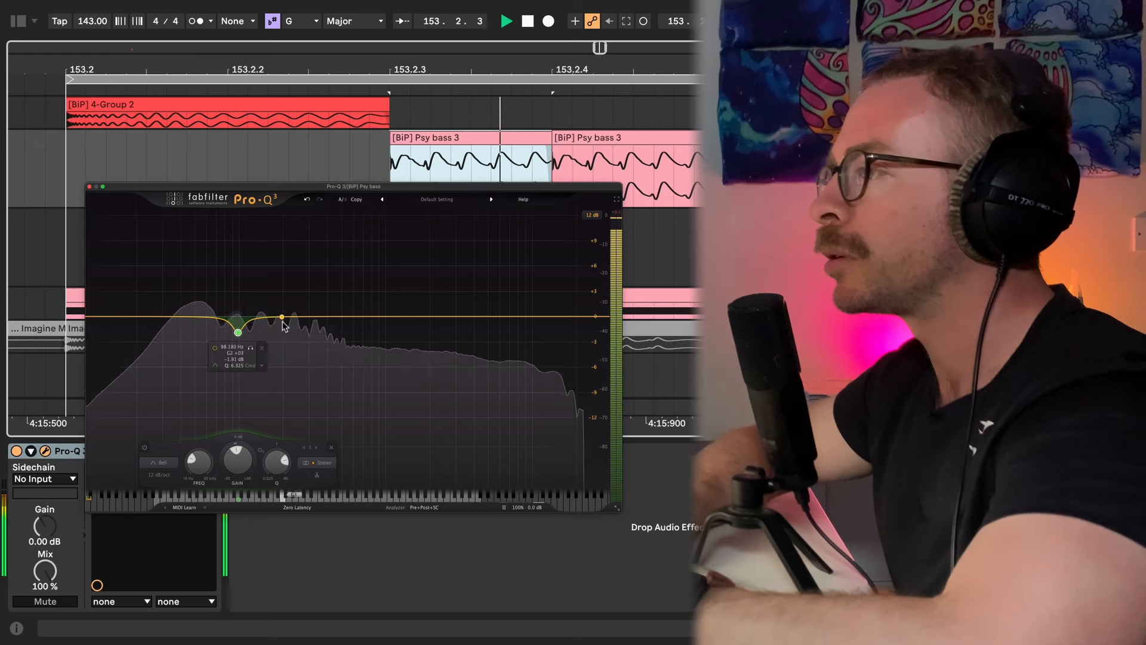
# Sweep and cut two more narrow bells, one in the low mids and one at about 376 Hz by about 1.7 dB
pyautogui.moveTo(280, 317); pyautogui.dragTo(272, 243)
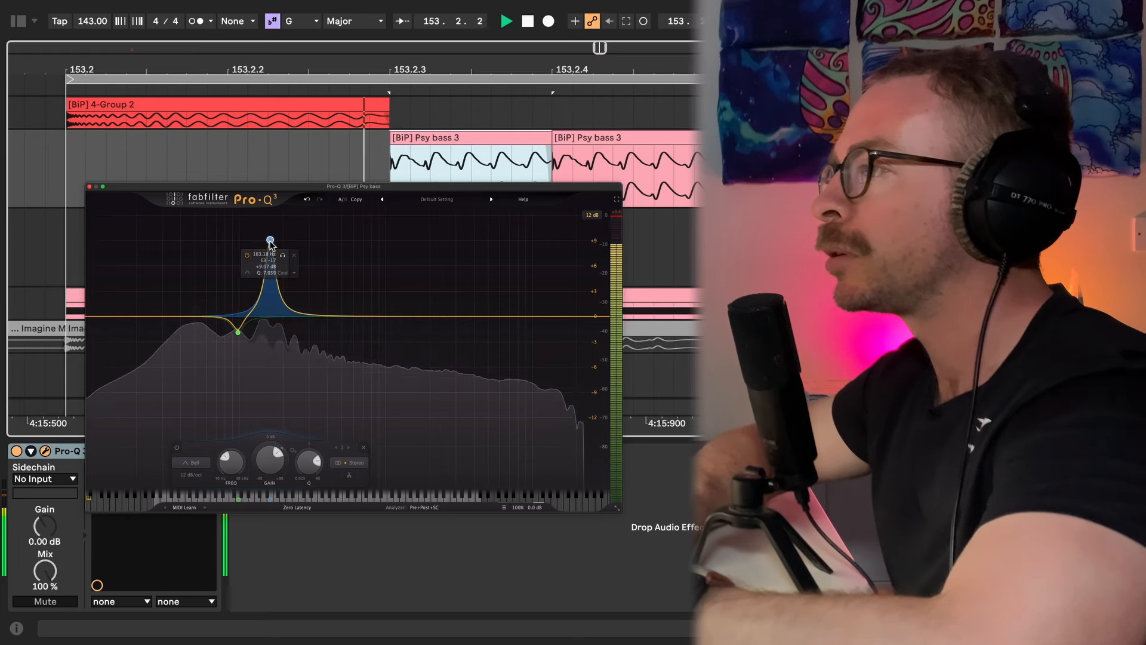
pyautogui.moveTo(285, 261)
pyautogui.mouseDown()
pyautogui.moveTo(271, 263)
pyautogui.moveTo(308, 260)
pyautogui.mouseUp()
pyautogui.moveTo(294, 461); pyautogui.dragTo(290, 497)
pyautogui.moveTo(321, 316); pyautogui.dragTo(323, 250)
pyautogui.scroll(5, 323, 250)
pyautogui.moveTo(335, 218); pyautogui.dragTo(338, 218)
pyautogui.moveTo(324, 456); pyautogui.dragTo(323, 487)
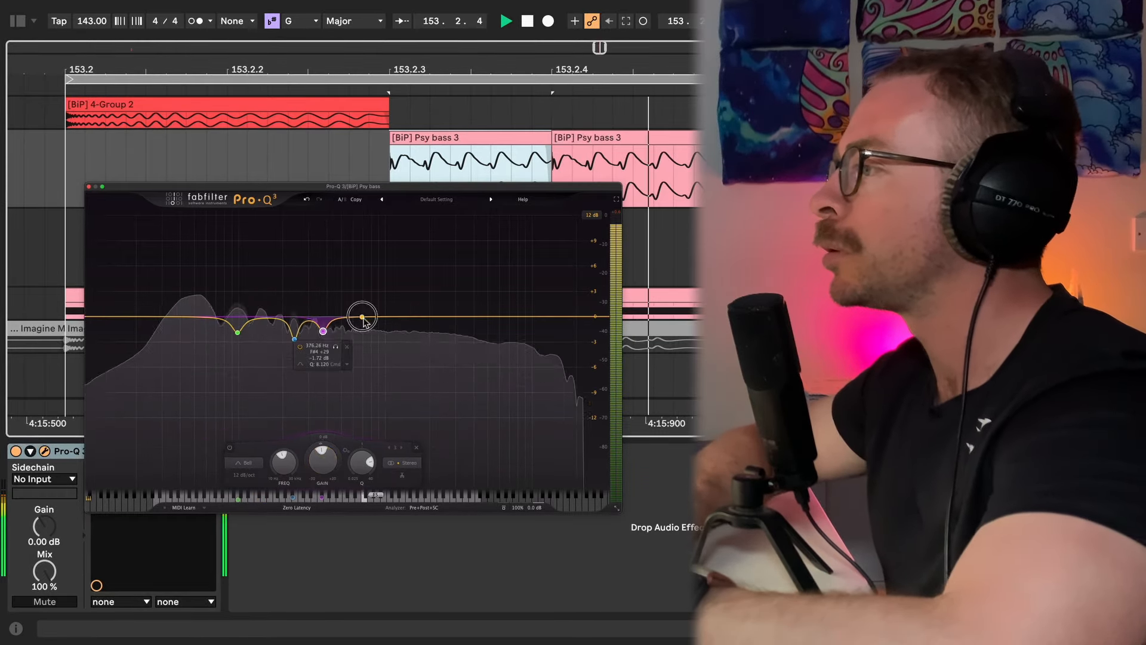
# Sweep two further narrow bells through the midrange above the 376 Hz band and cut each one slightly
pyautogui.moveTo(360, 316); pyautogui.dragTo(356, 253)
pyautogui.scroll(5, 356, 253)
pyautogui.moveTo(368, 221)
pyautogui.mouseDown()
pyautogui.moveTo(389, 223)
pyautogui.moveTo(366, 224)
pyautogui.mouseUp()
pyautogui.moveTo(351, 458); pyautogui.dragTo(350, 502)
pyautogui.scroll(5, 390, 274)
pyautogui.moveTo(389, 317); pyautogui.dragTo(420, 245)
pyautogui.moveTo(404, 459); pyautogui.dragTo(400, 506)
# Add a wide bell at about 3.9 kHz, cut it by about 1 dB, and play the loop
pyautogui.moveTo(493, 316); pyautogui.dragTo(484, 287)
pyautogui.moveTo(496, 256); pyautogui.dragTo(484, 257)
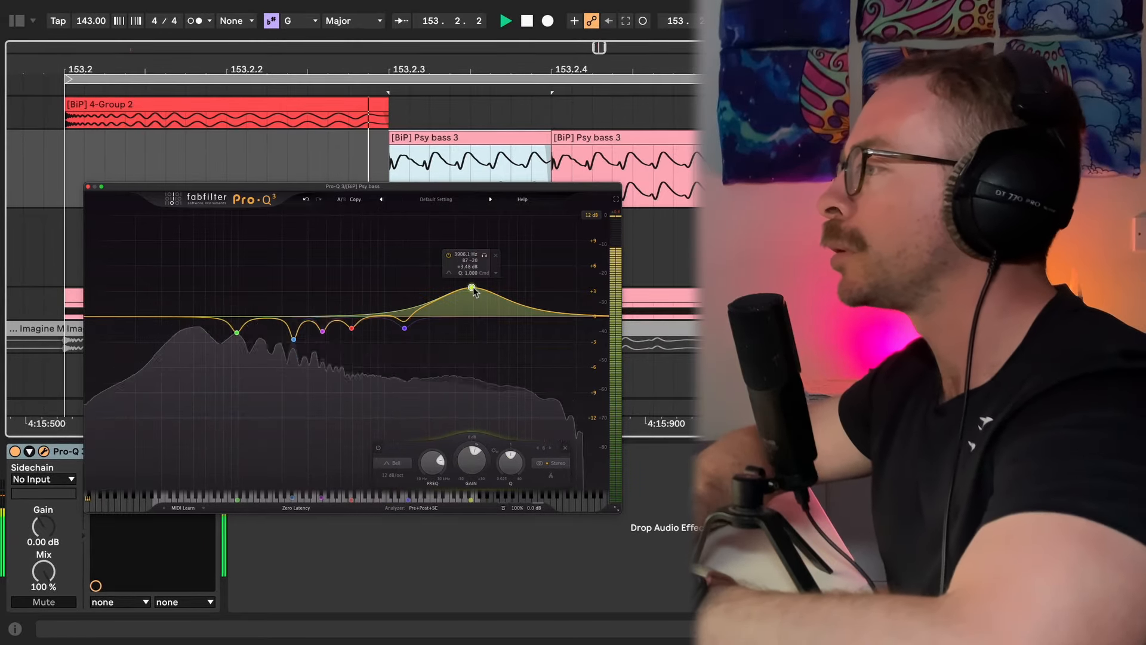
pyautogui.moveTo(471, 459); pyautogui.dragTo(471, 492)
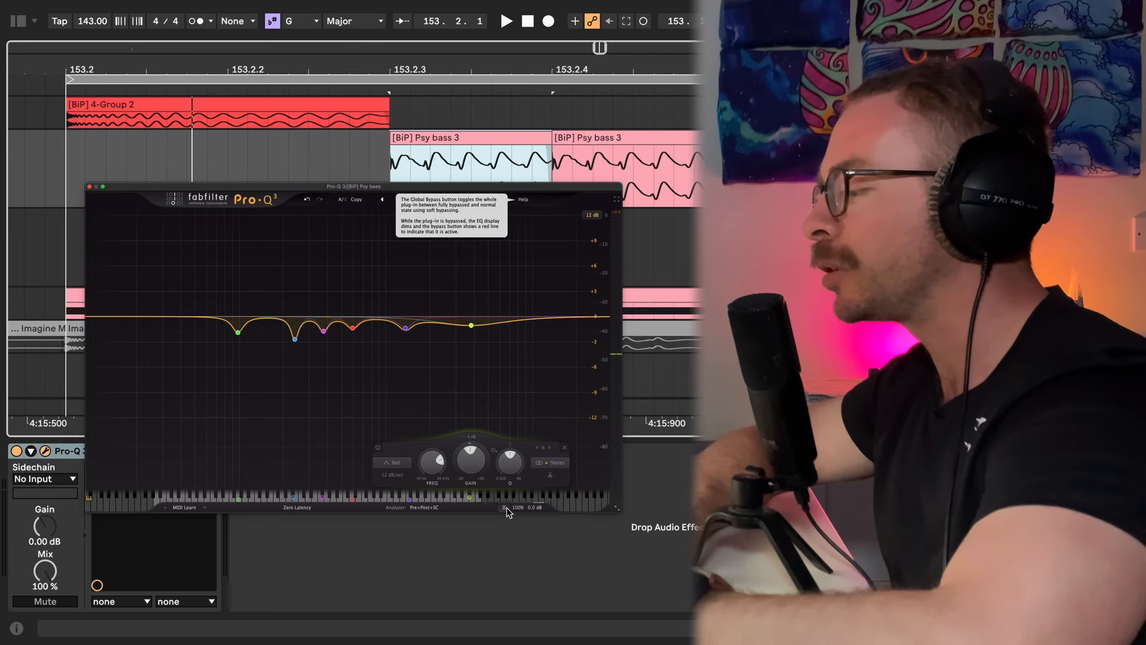
pyautogui.press('space')
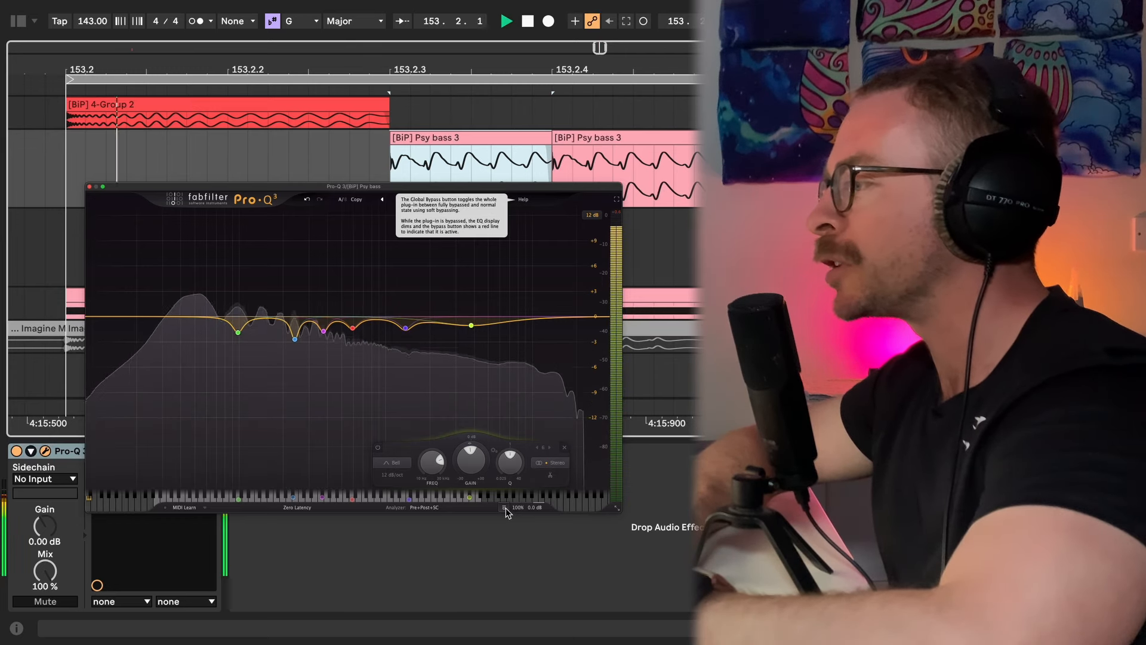
# Compare the bass with Pro-Q 3 bypassed and active, and copy that Pro-Q 3 onto the other Psy bass track after FUSER
pyautogui.click(505, 507)
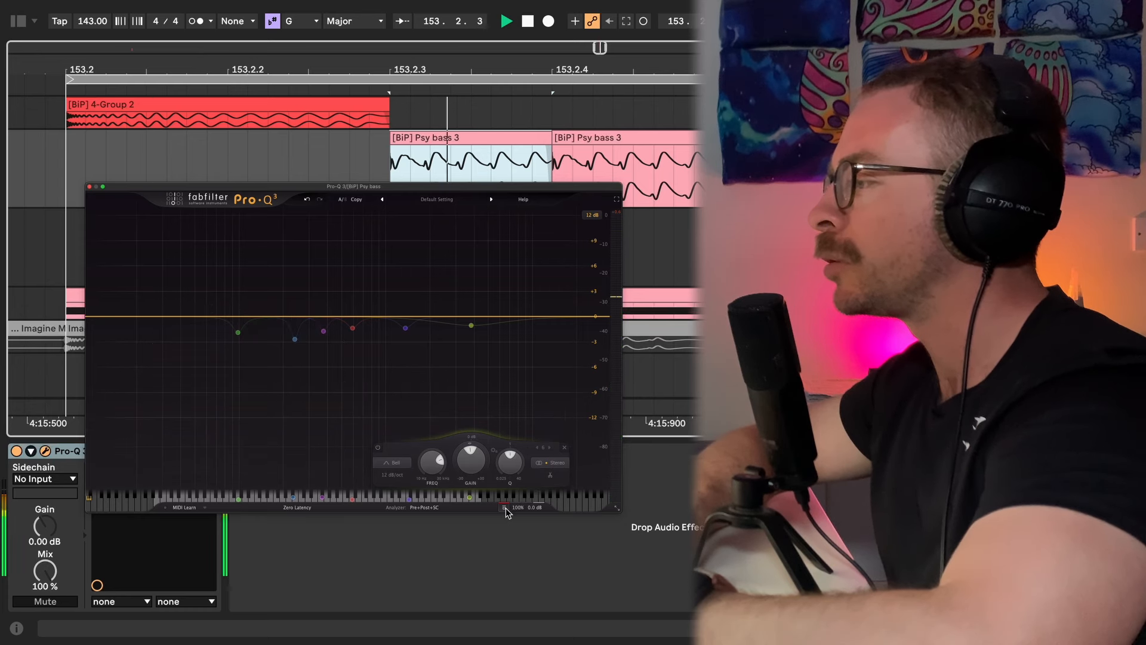
pyautogui.click(505, 508)
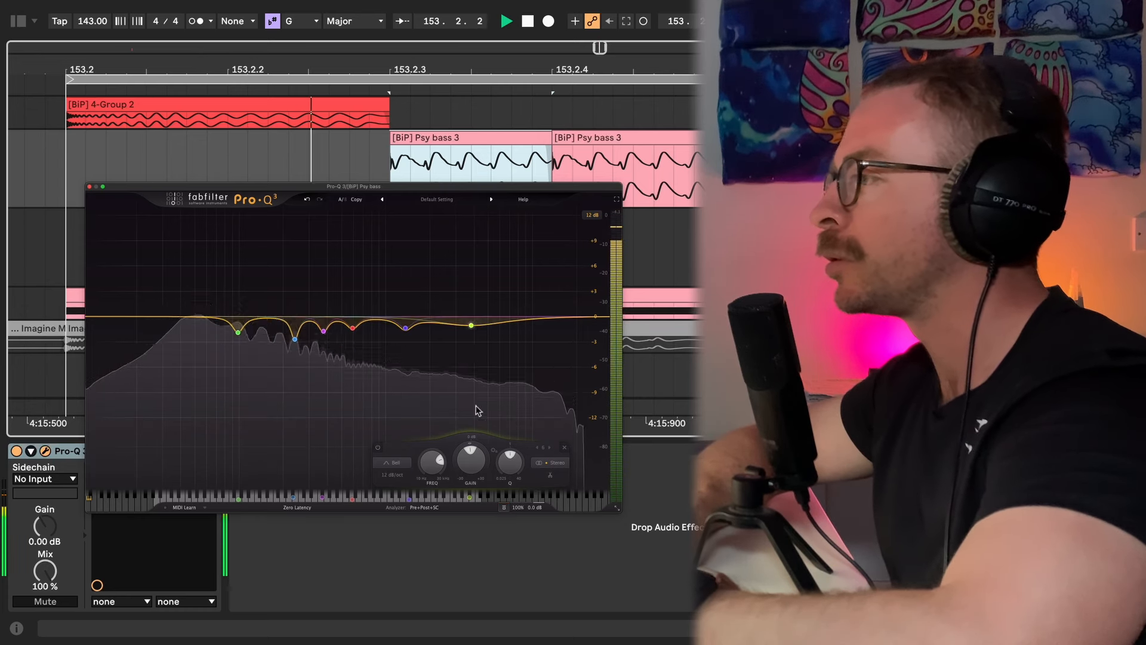
pyautogui.click(89, 186)
pyautogui.press('space')
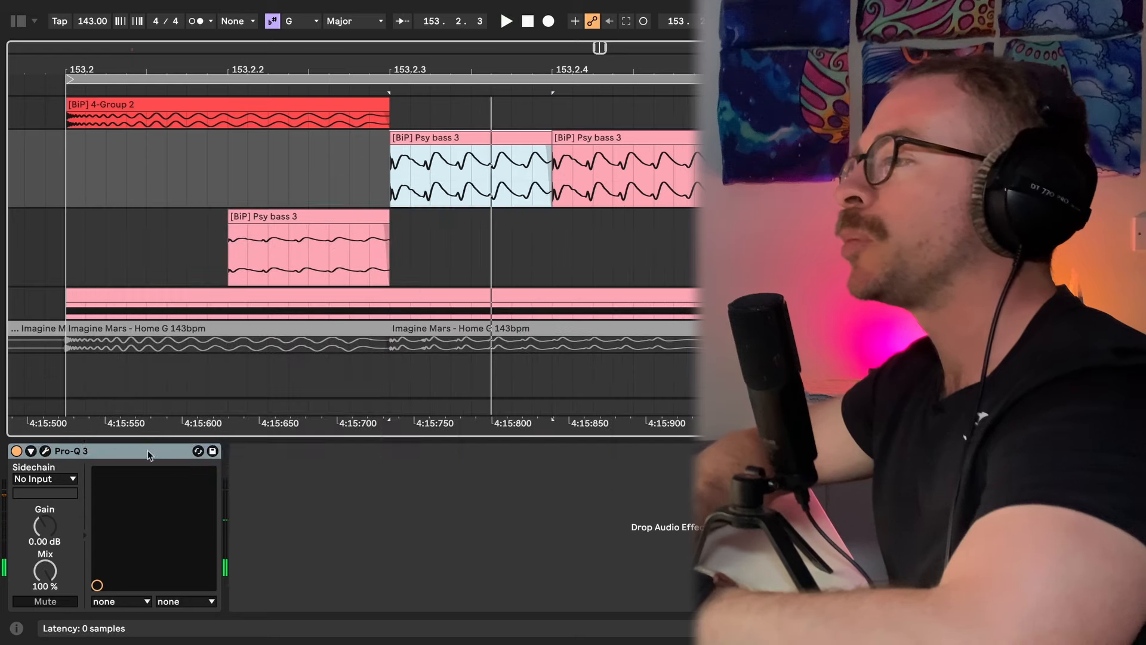
pyautogui.moveTo(149, 452); pyautogui.dragTo(278, 277)
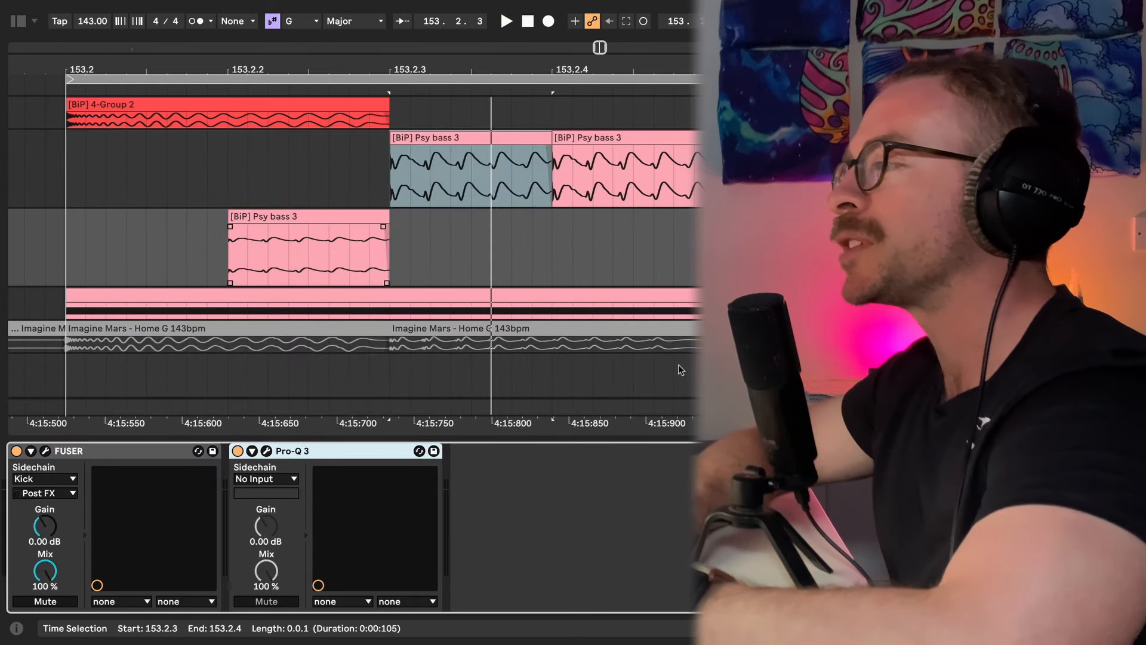
# Open REFERENCE on the main track and compare the soloed sub band below about 70 Hz between the original and the reference
pyautogui.click(919, 407)
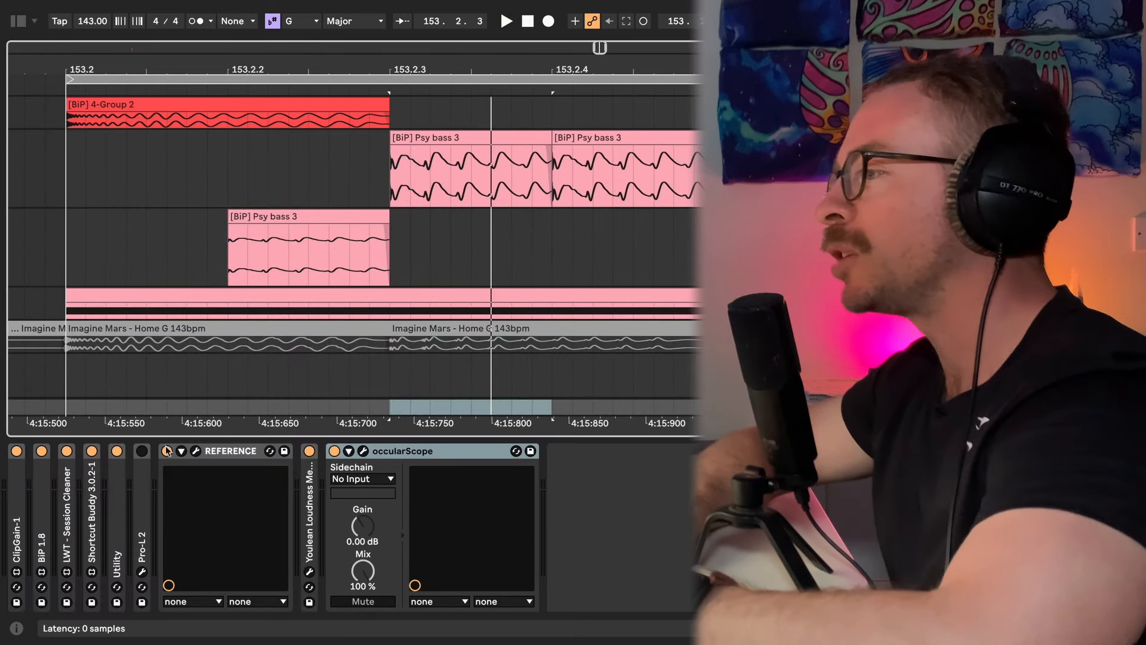
pyautogui.click(196, 451)
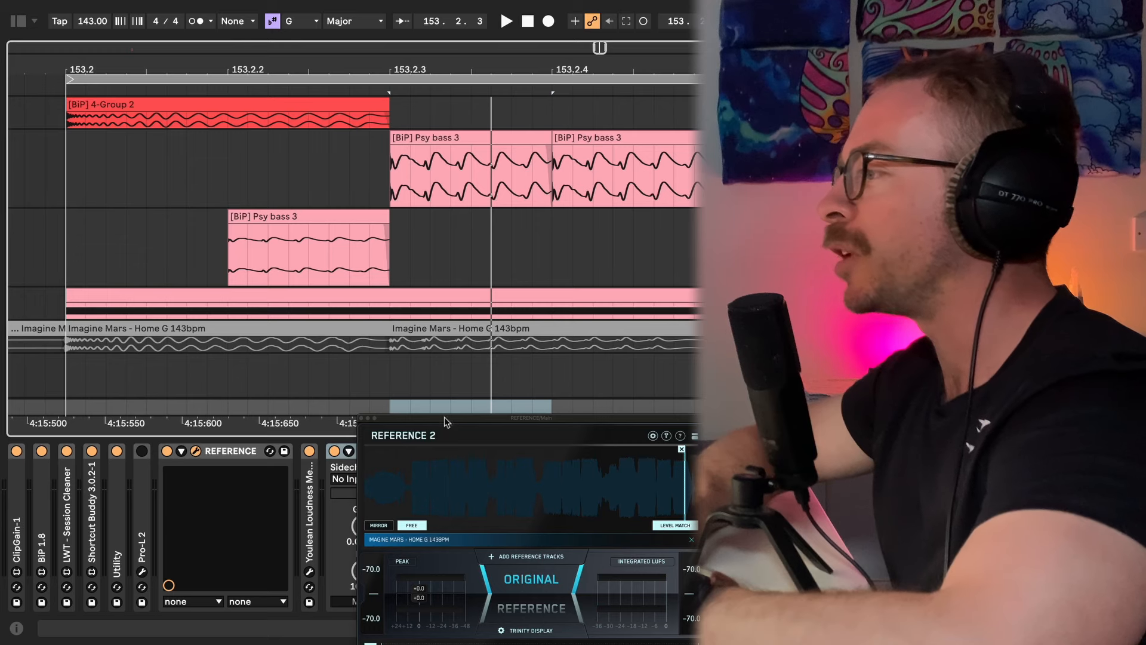
pyautogui.moveTo(444, 416); pyautogui.dragTo(387, 65)
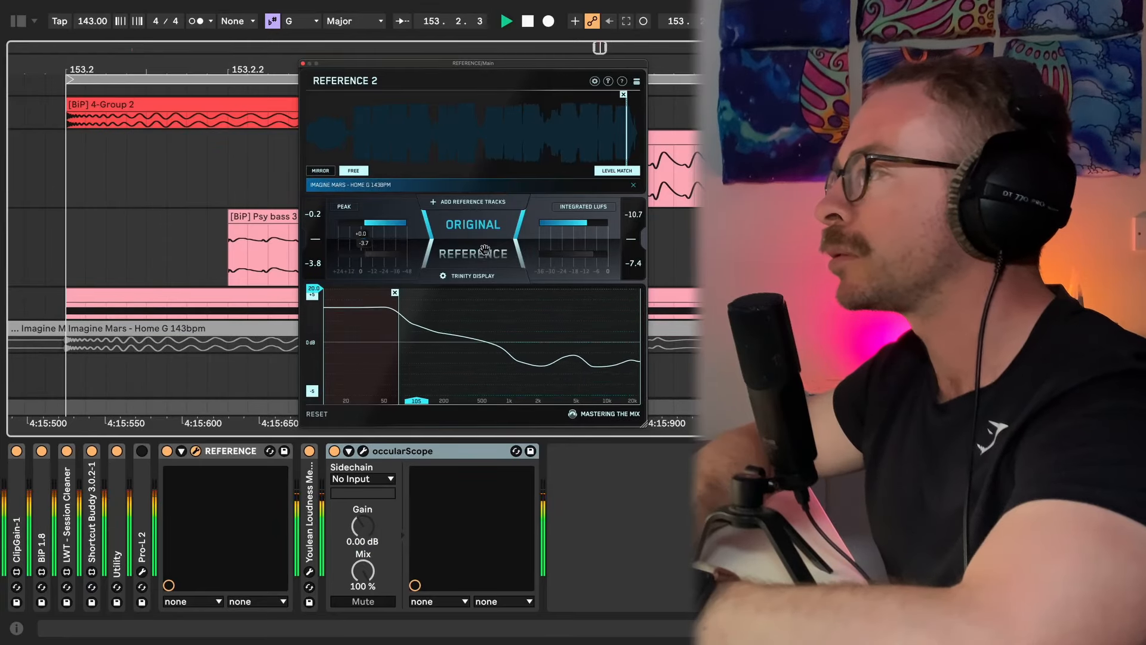
pyautogui.click(485, 250)
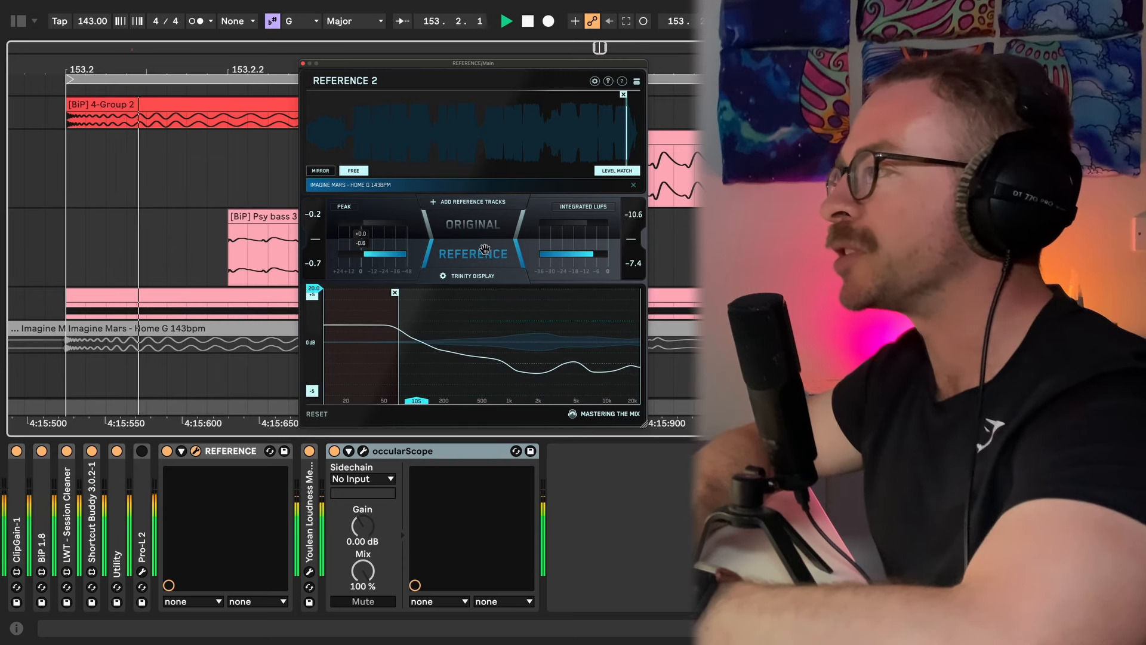
pyautogui.click(485, 249)
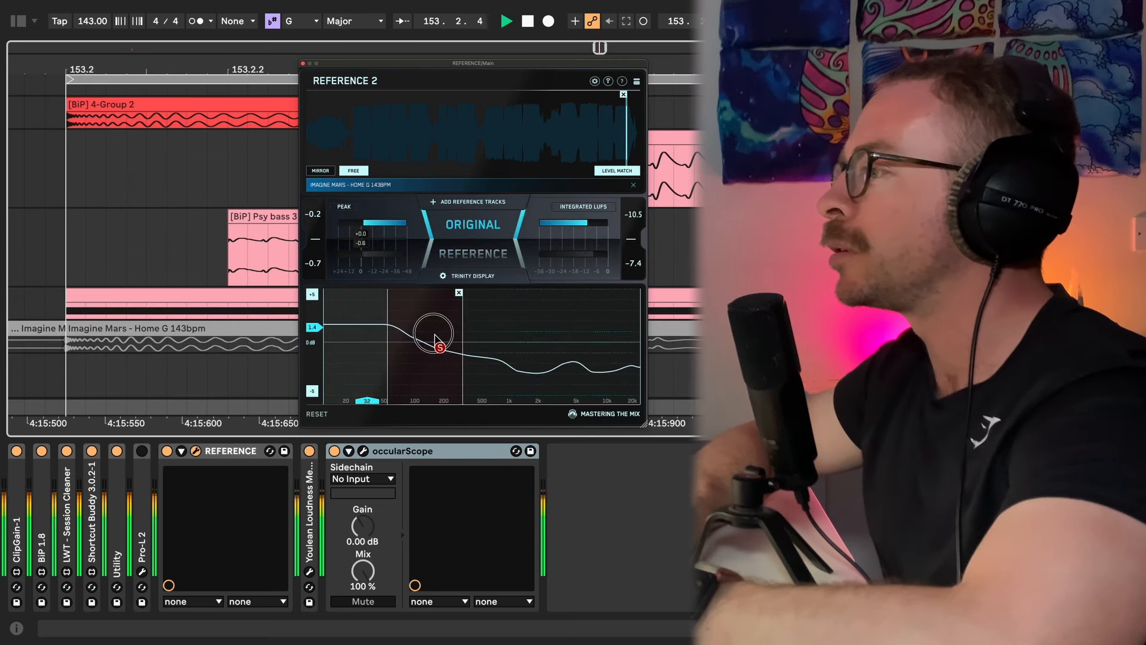
# Solo the band from about 50 to 300 Hz and switch repeatedly between the original and the reference
pyautogui.click(478, 255)
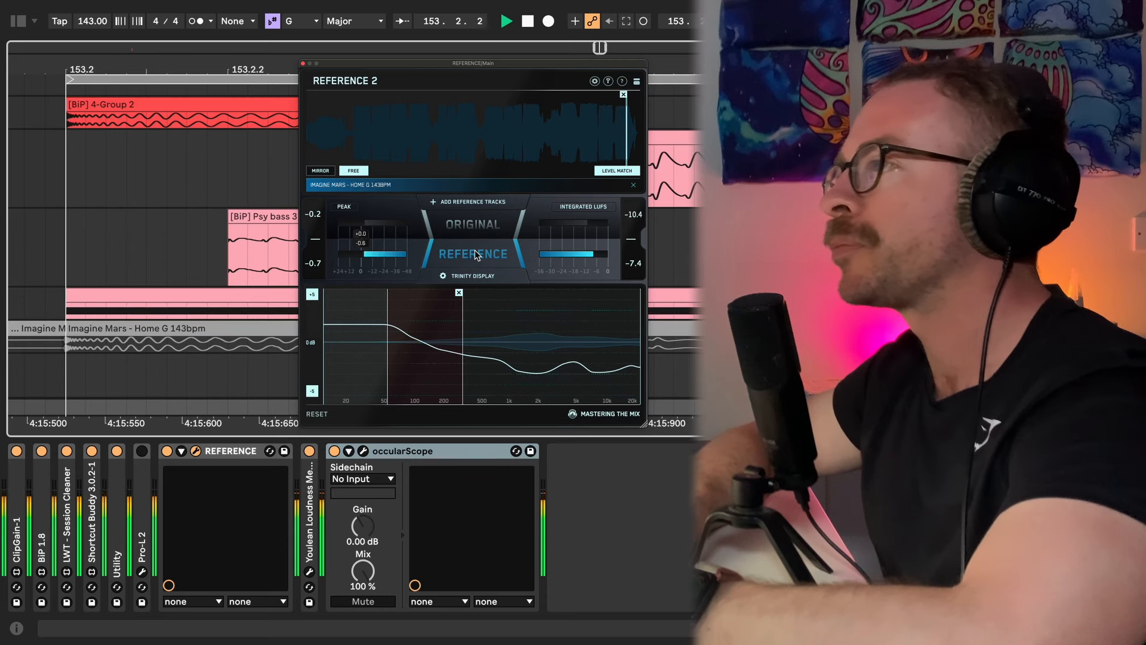
pyautogui.click(477, 254)
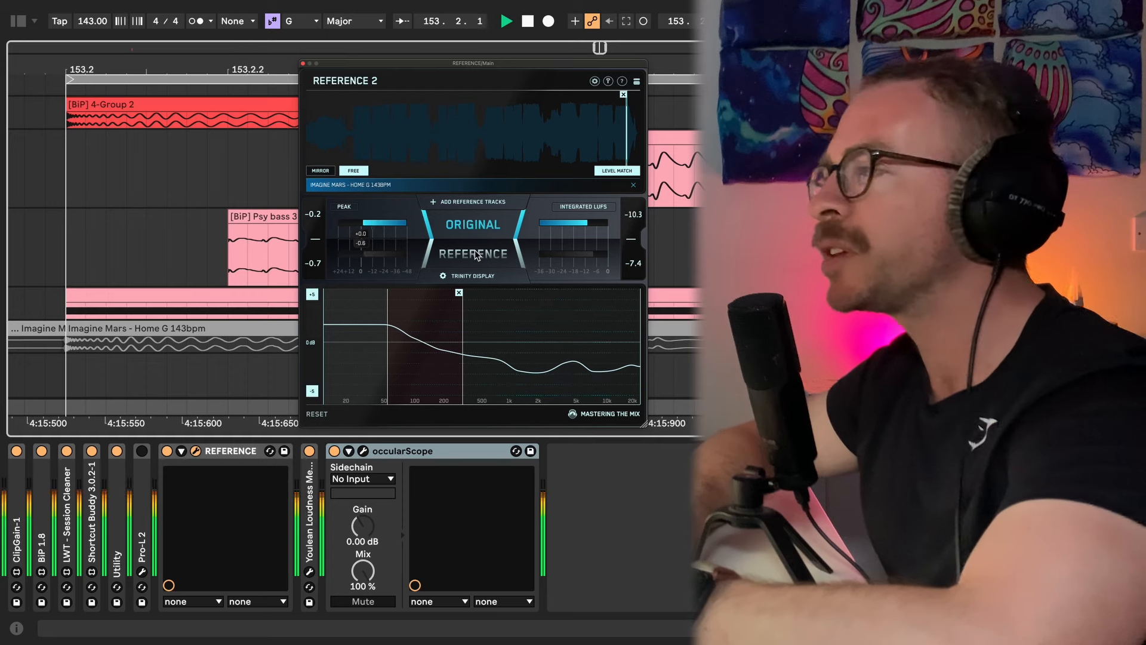
pyautogui.click(477, 255)
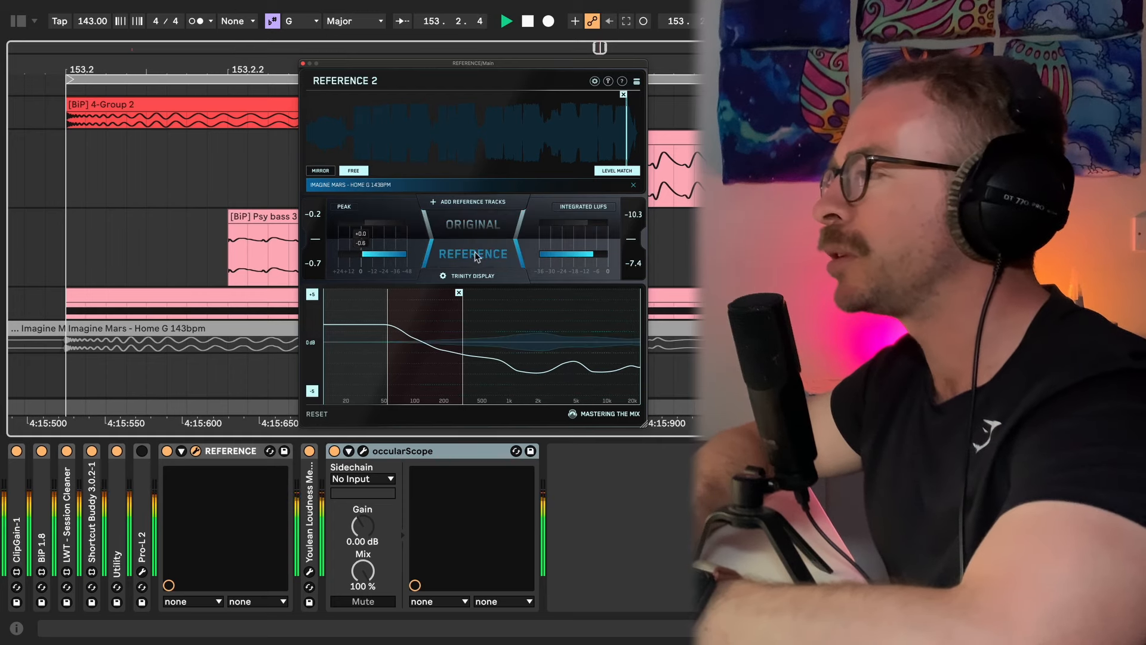
pyautogui.click(466, 258)
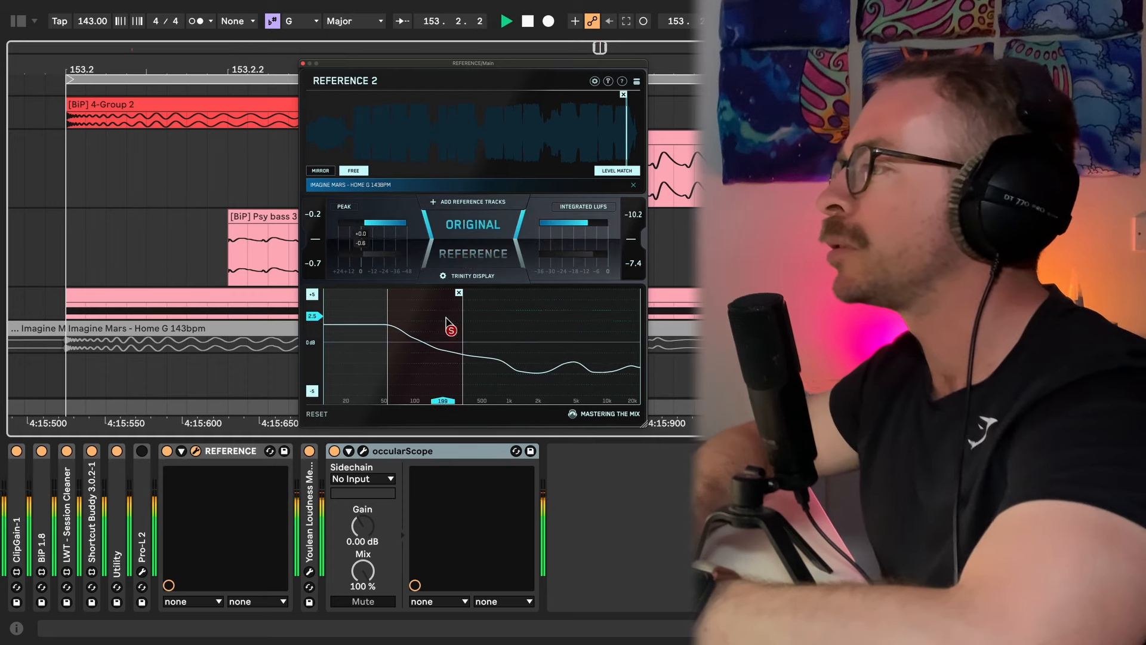
# Move the soloed band to about 300 Hz–2 kHz and compare the midrange of the original against the reference
pyautogui.click(485, 325)
pyautogui.moveTo(485, 325); pyautogui.dragTo(513, 333)
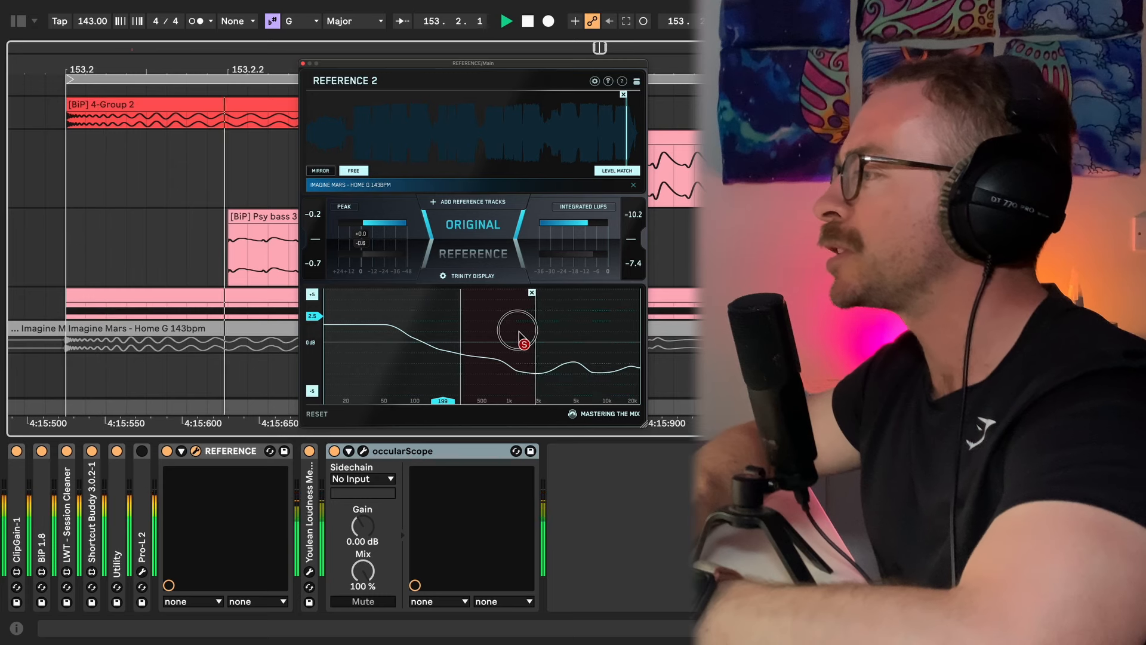
pyautogui.click(500, 263)
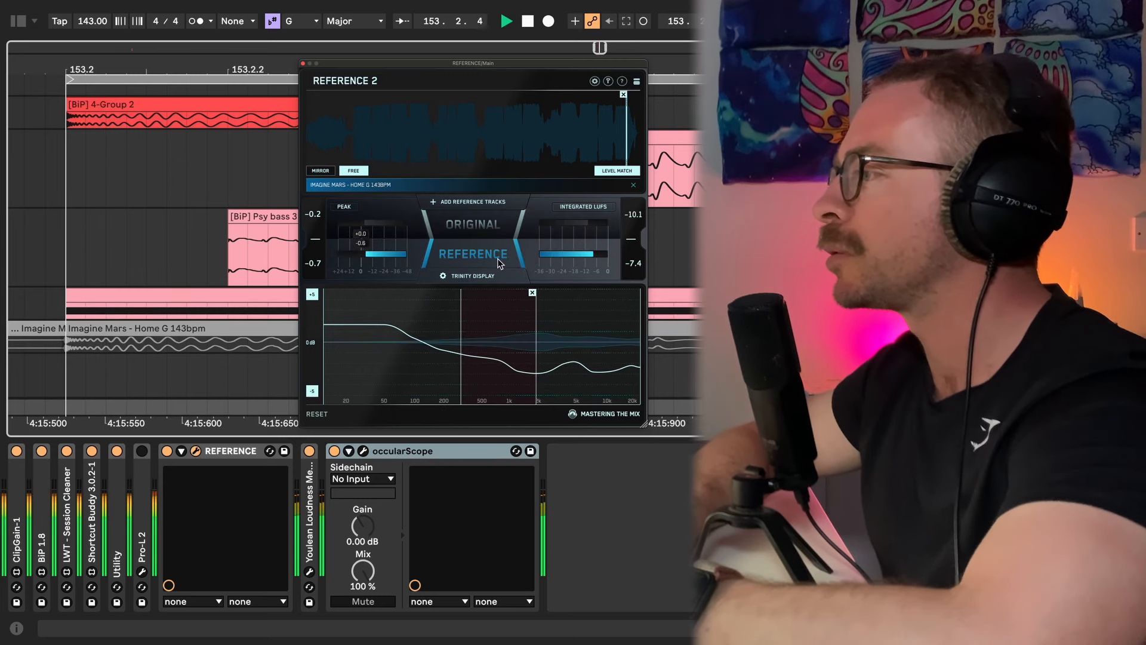
pyautogui.click(501, 263)
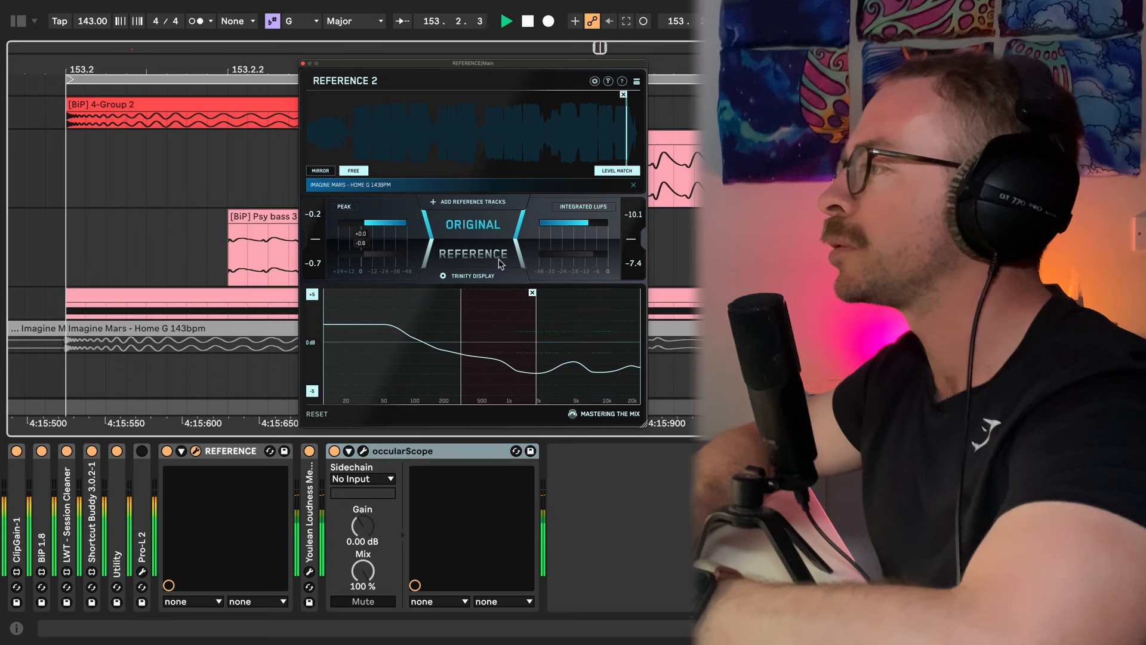
pyautogui.click(501, 263)
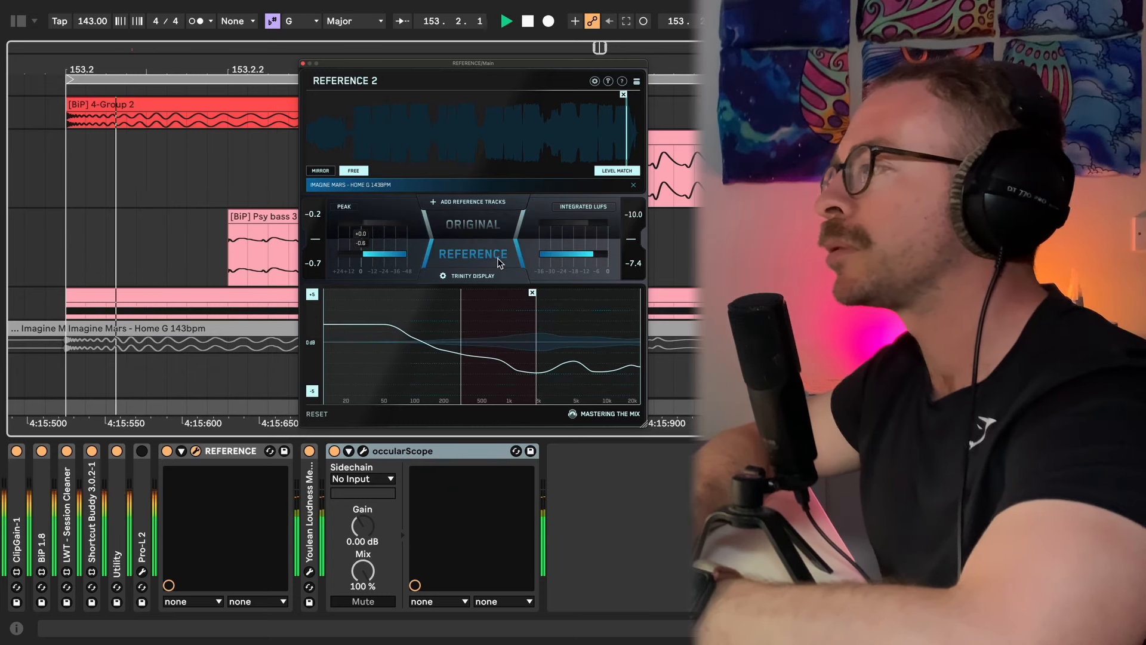
pyautogui.click(500, 263)
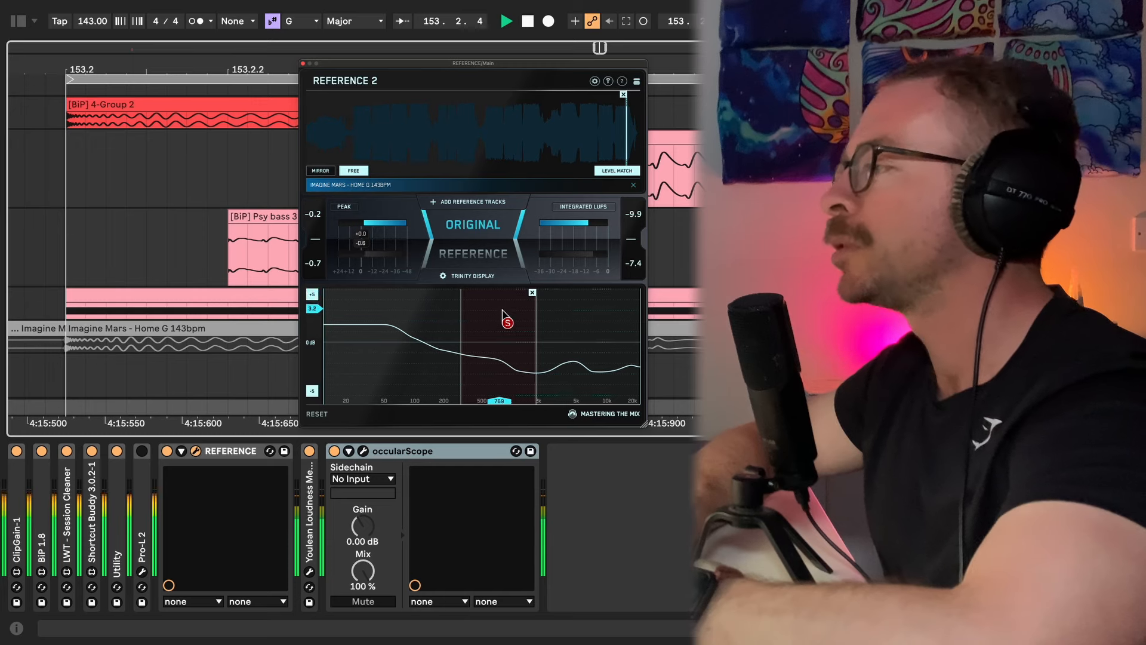
# Move the soloed band to about 1.3–8 kHz and compare the upper mids of the original and the reference
pyautogui.moveTo(503, 311); pyautogui.dragTo(553, 313)
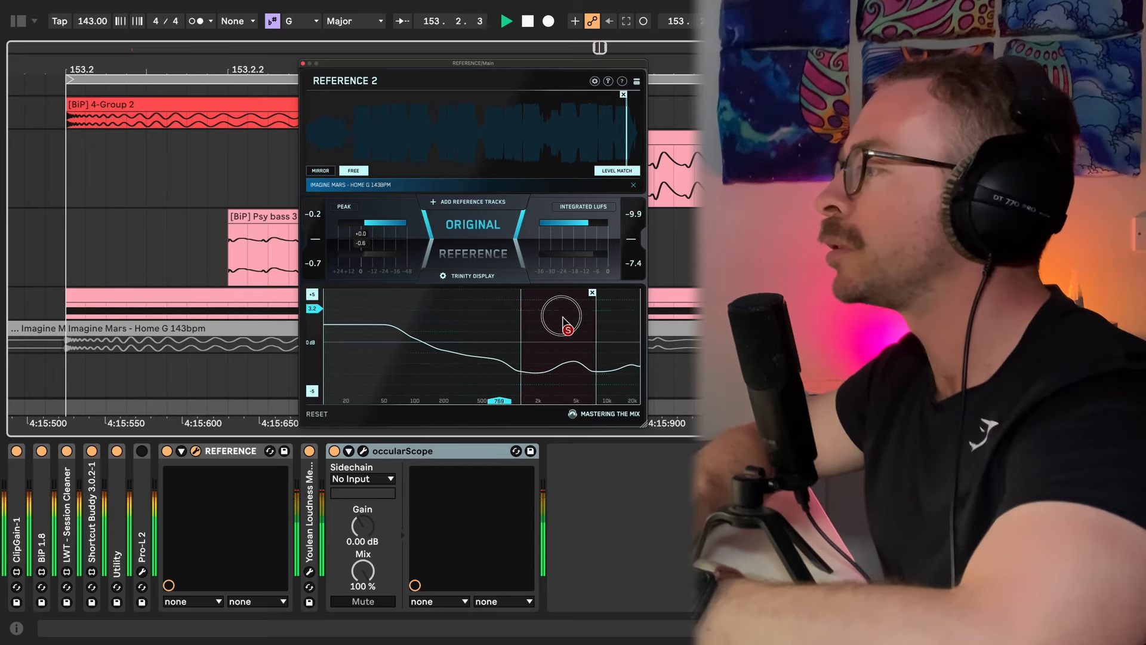
pyautogui.click(500, 261)
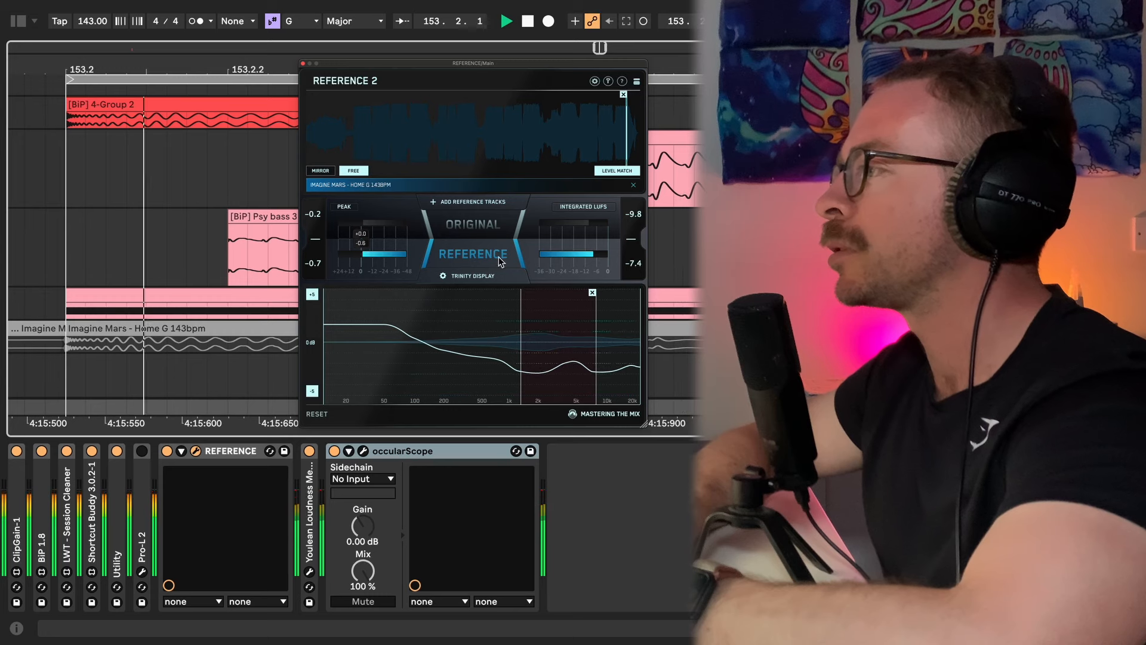
pyautogui.click(500, 261)
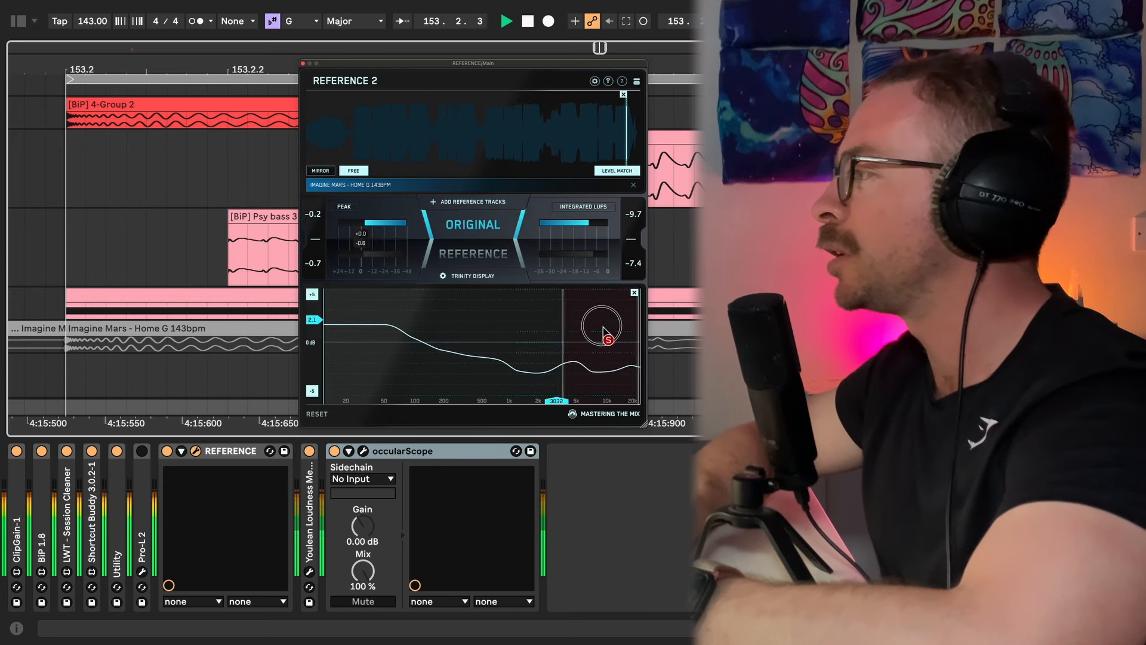
# Compare the soloed highs above about 4 kHz with the reference, then remove the solo band and compare the full spectrum
pyautogui.click(487, 259)
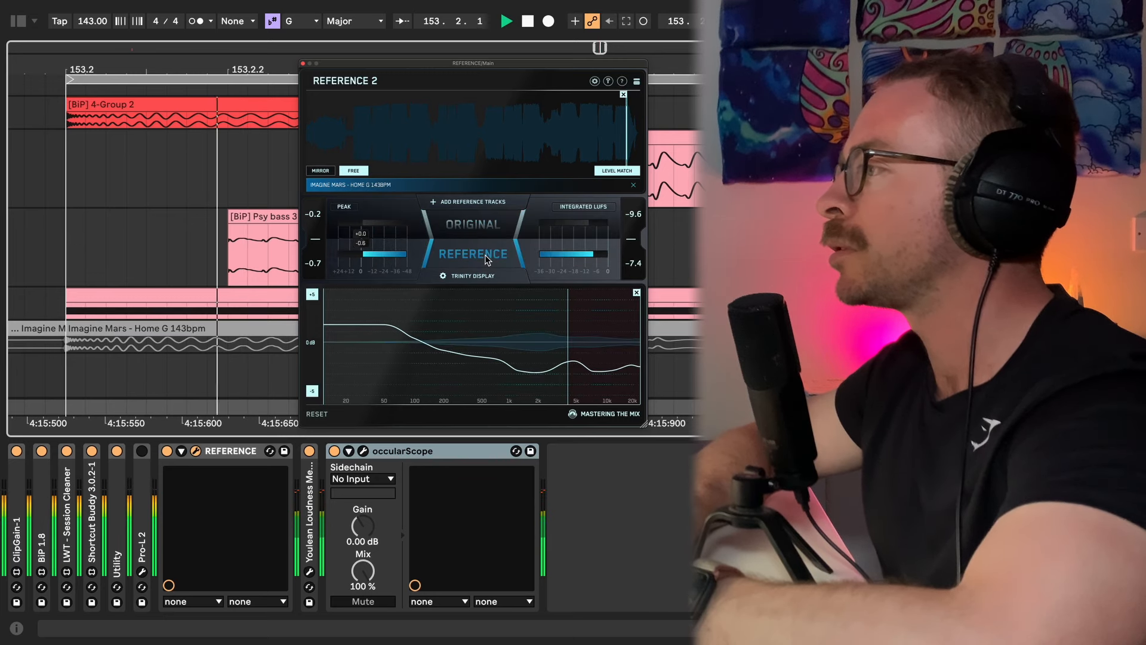
pyautogui.click(487, 259)
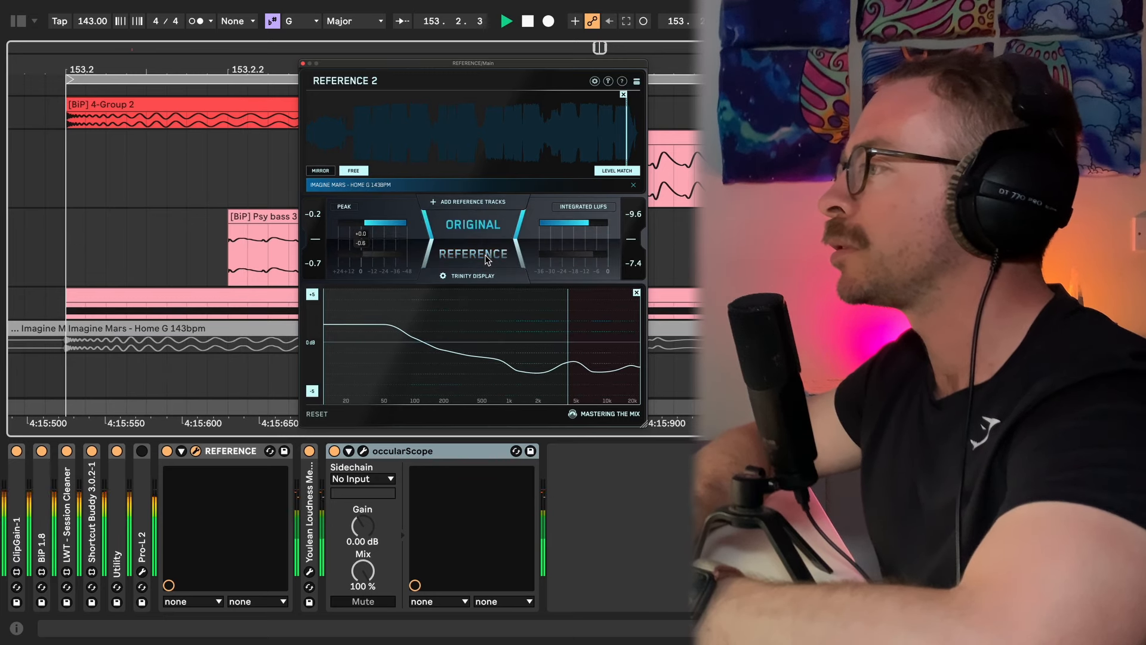
pyautogui.click(636, 292)
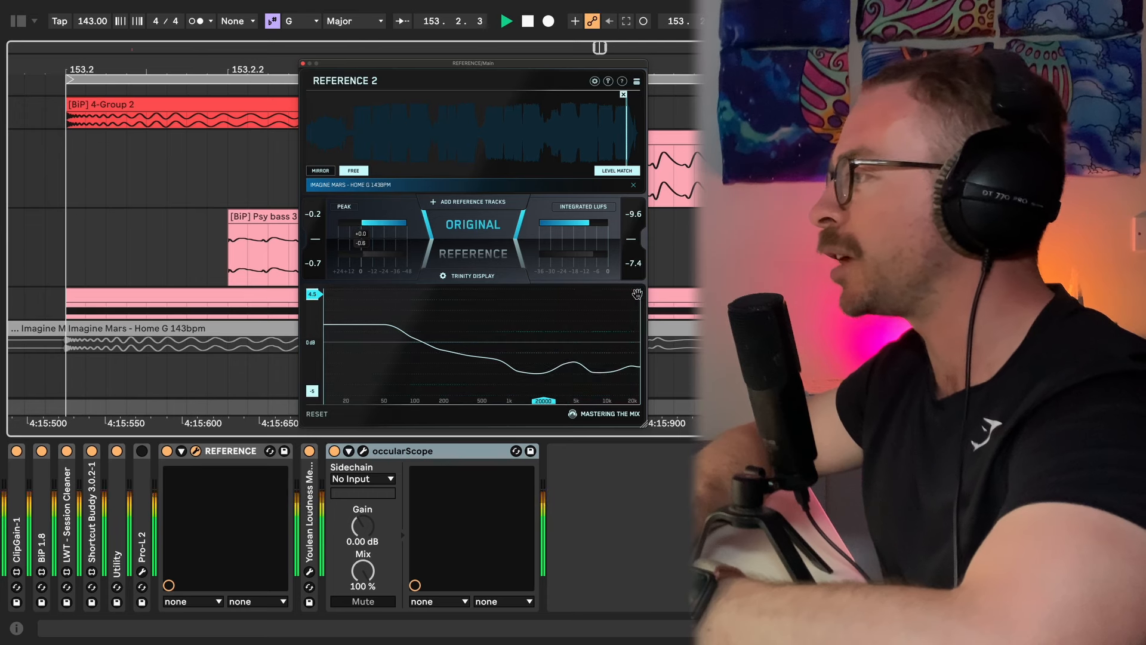
pyautogui.click(487, 255)
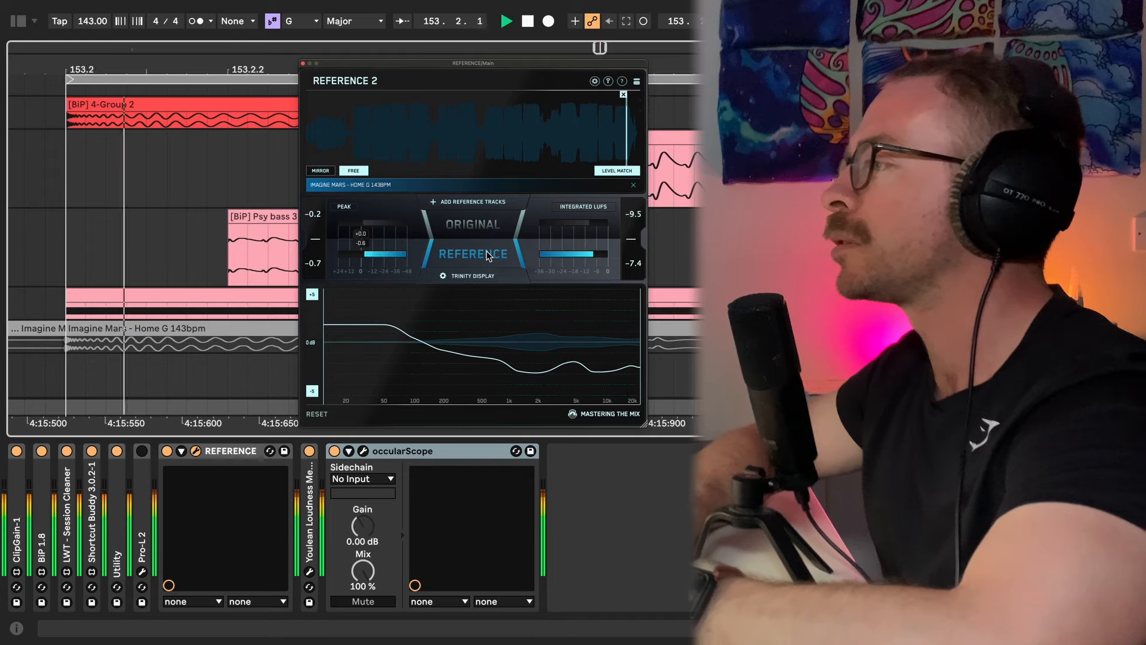
pyautogui.click(487, 256)
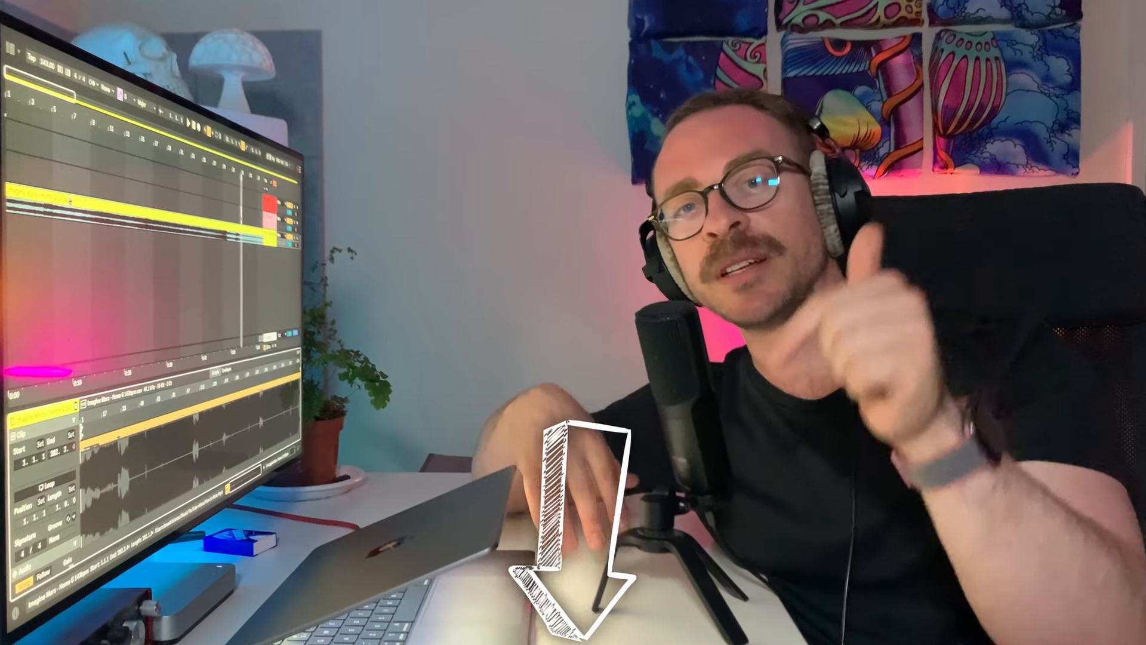